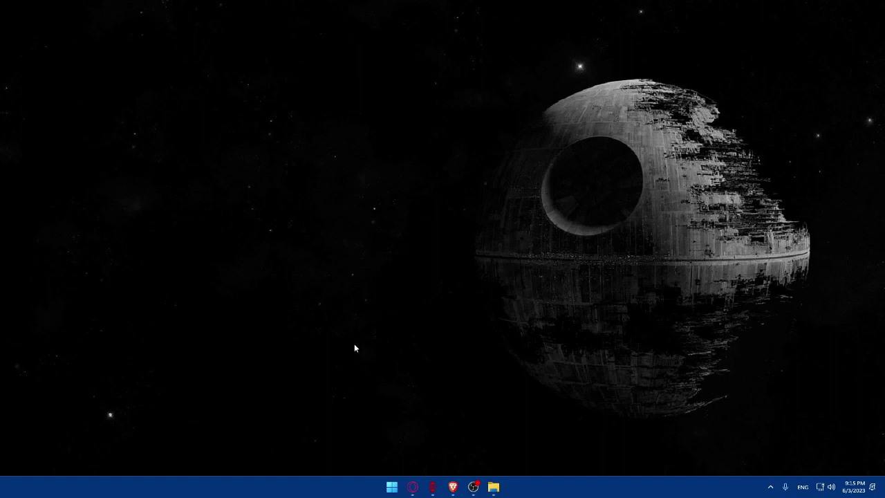
- Open Brave and enter jimdo.com in the address bar
{"action": "left_click", "coordinate": [453, 487]}
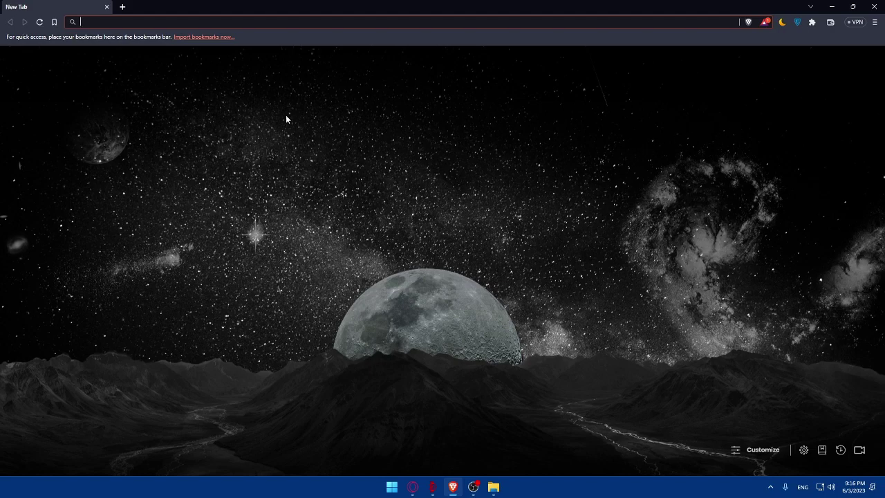
{"action": "left_click", "coordinate": [160, 22]}
{"action": "type", "text": "jim"}
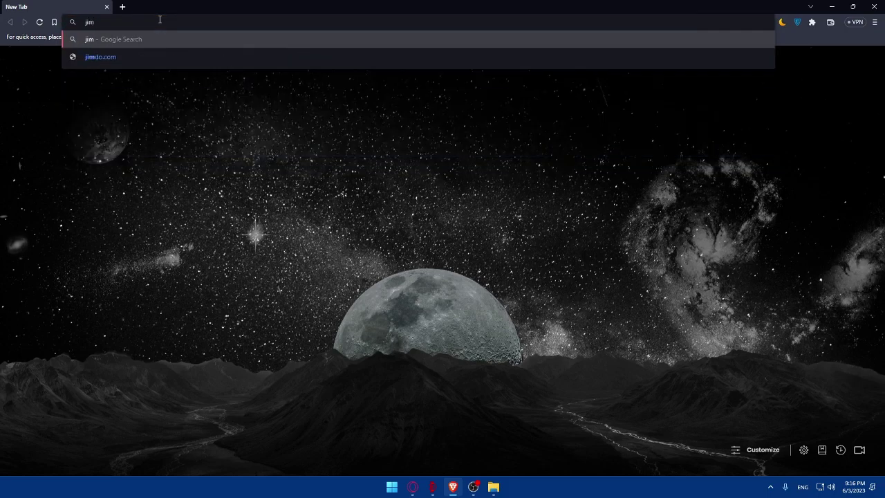
{"action": "type", "text": "do.com"}
- Load the jimdo.com homepage, skim it, and go to the Log In page
{"action": "key", "text": "Return"}
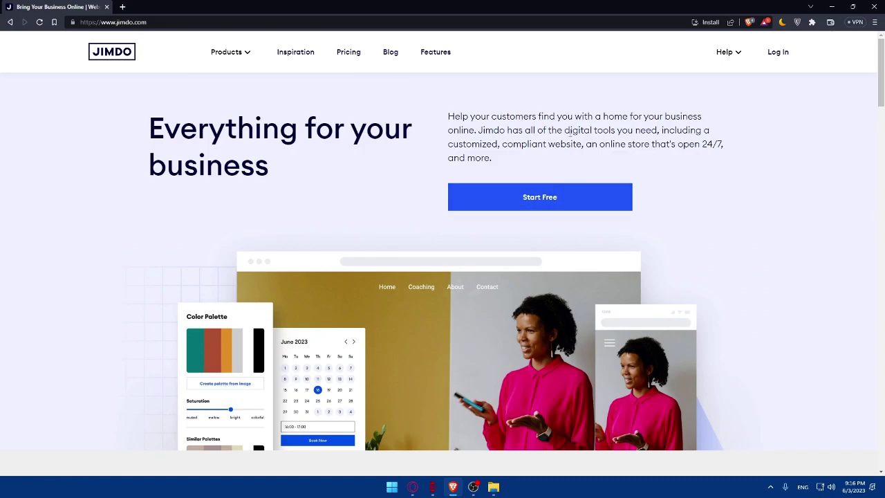
{"action": "scroll", "coordinate": [566, 130], "scroll_direction": "down", "scroll_amount": 20}
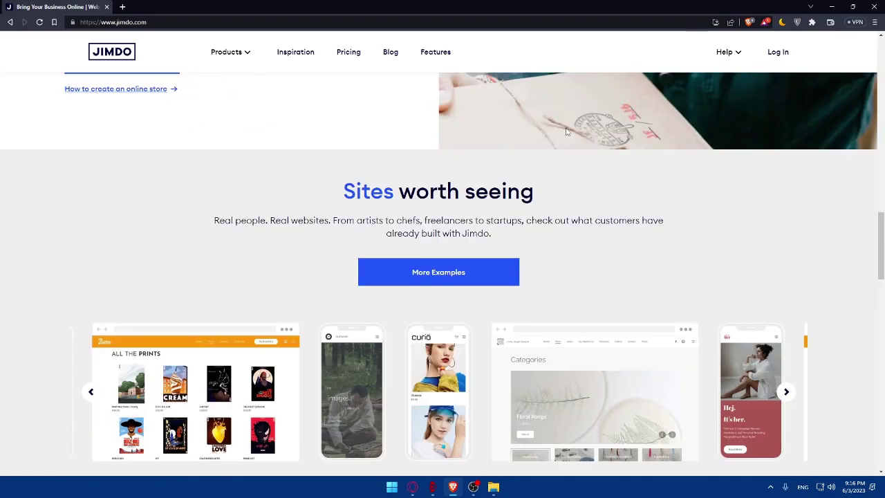
{"action": "scroll", "coordinate": [567, 131], "scroll_direction": "up", "scroll_amount": 10}
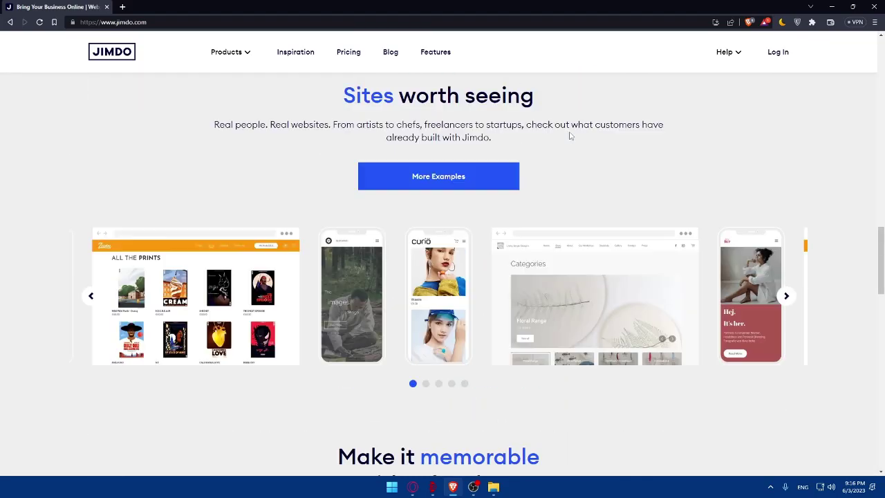
{"action": "scroll", "coordinate": [571, 131], "scroll_direction": "up", "scroll_amount": 15}
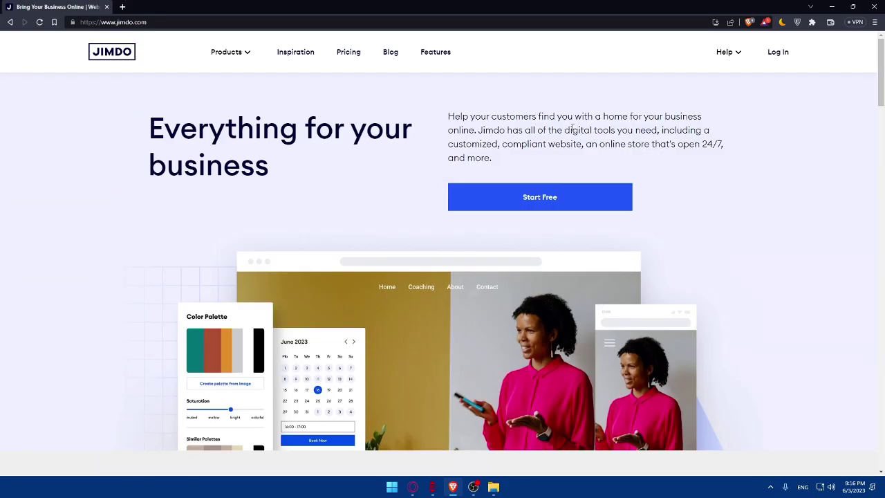
{"action": "left_click", "coordinate": [775, 55]}
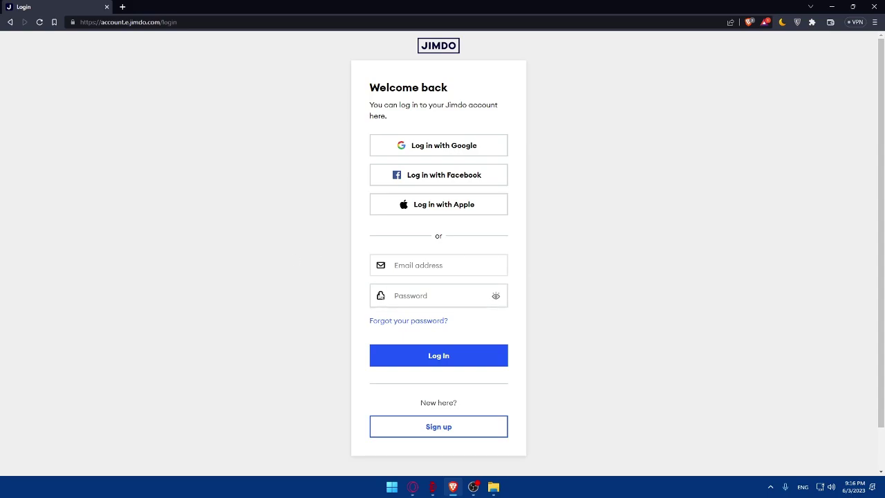
- Return to the homepage, choose Start Free, then Sign up with Google
{"action": "left_click", "coordinate": [446, 433]}
{"action": "key", "text": "alt+Left"}
{"action": "key", "text": "alt+Left"}
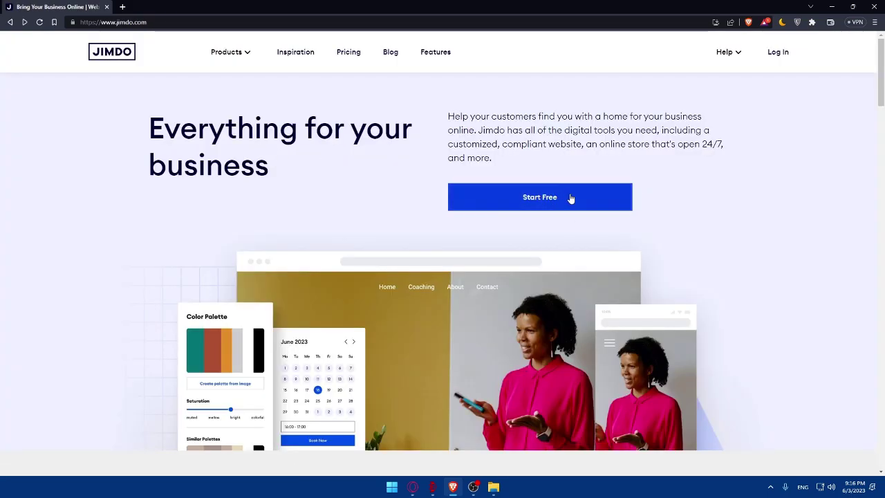
{"action": "left_click", "coordinate": [523, 206]}
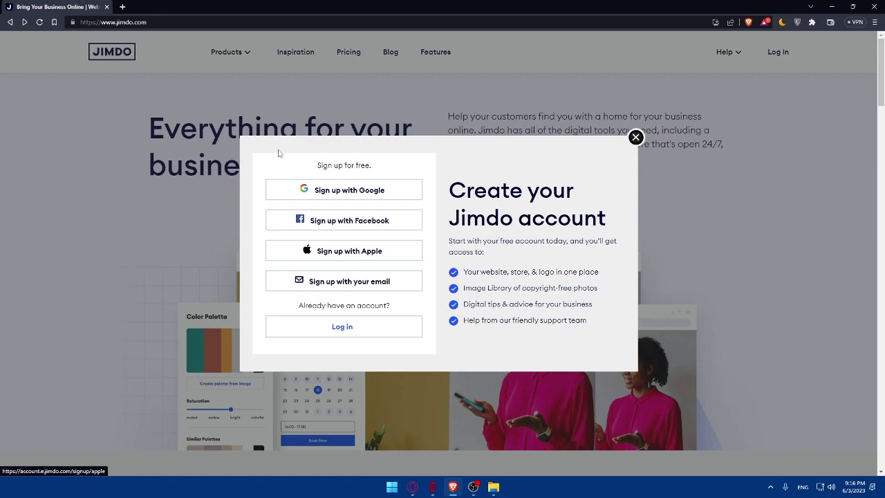
{"action": "left_click", "coordinate": [349, 198]}
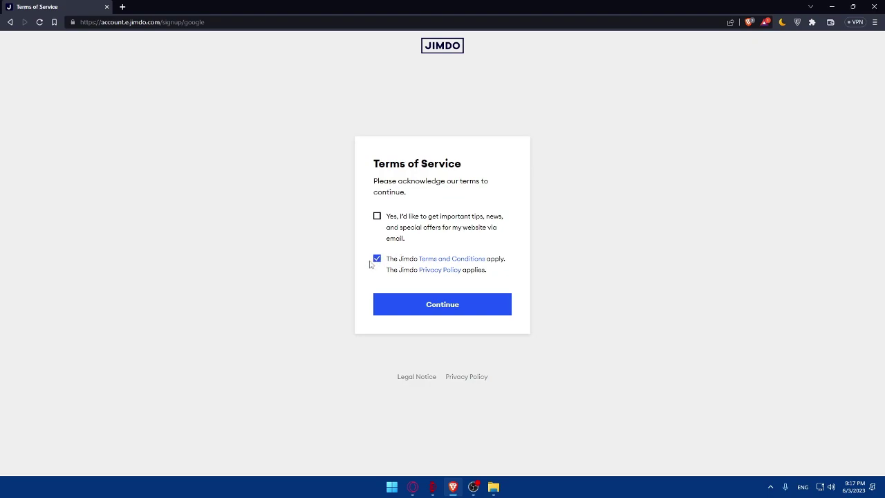
{"action": "right_click", "coordinate": [426, 261]}
{"action": "left_click", "coordinate": [449, 266]}
{"action": "right_click", "coordinate": [432, 270]}
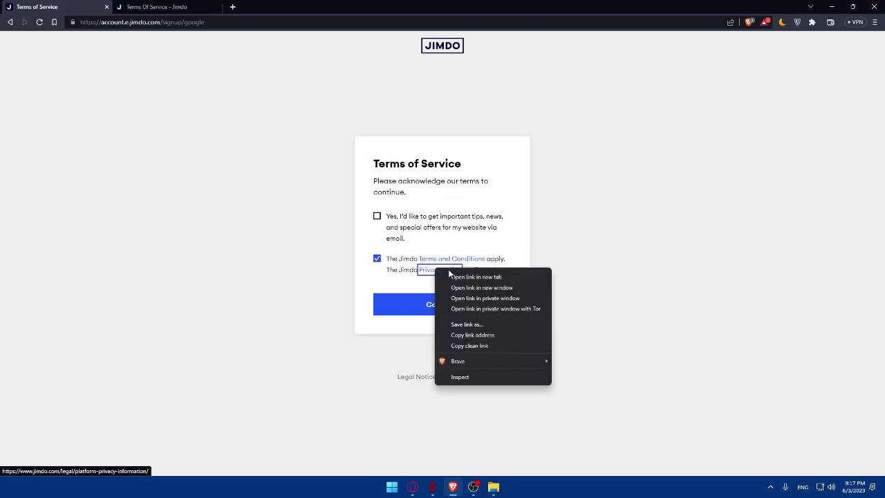
{"action": "left_click", "coordinate": [460, 278]}
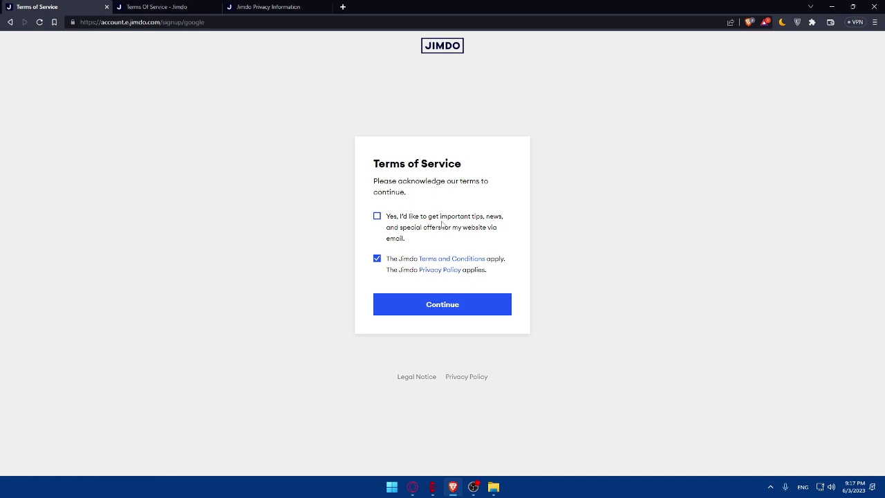
{"action": "left_click", "coordinate": [173, 7]}
{"action": "scroll", "coordinate": [263, 166], "scroll_direction": "down", "scroll_amount": 15}
{"action": "scroll", "coordinate": [299, 216], "scroll_direction": "down", "scroll_amount": 20}
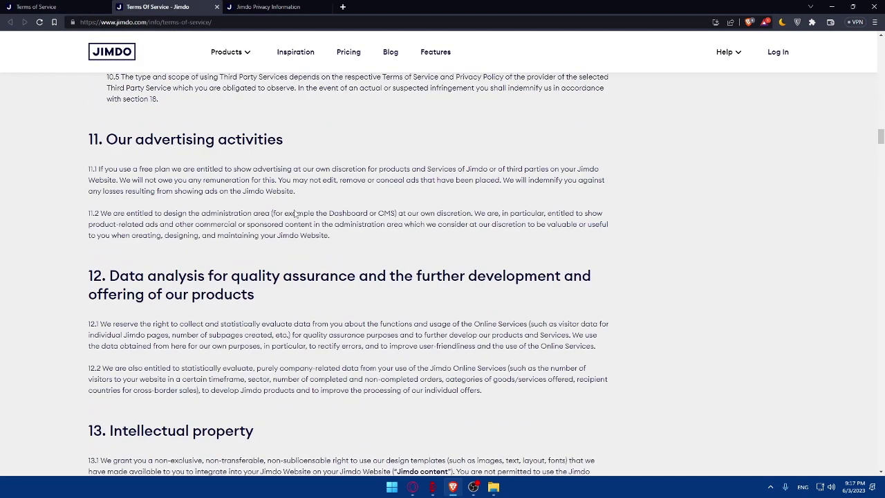
{"action": "scroll", "coordinate": [281, 211], "scroll_direction": "down", "scroll_amount": 20}
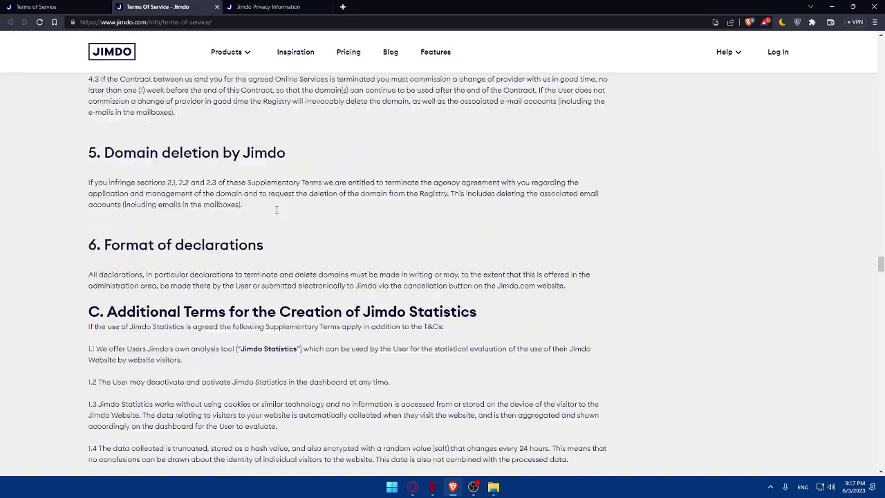
{"action": "scroll", "coordinate": [149, 119], "scroll_direction": "down", "scroll_amount": 10}
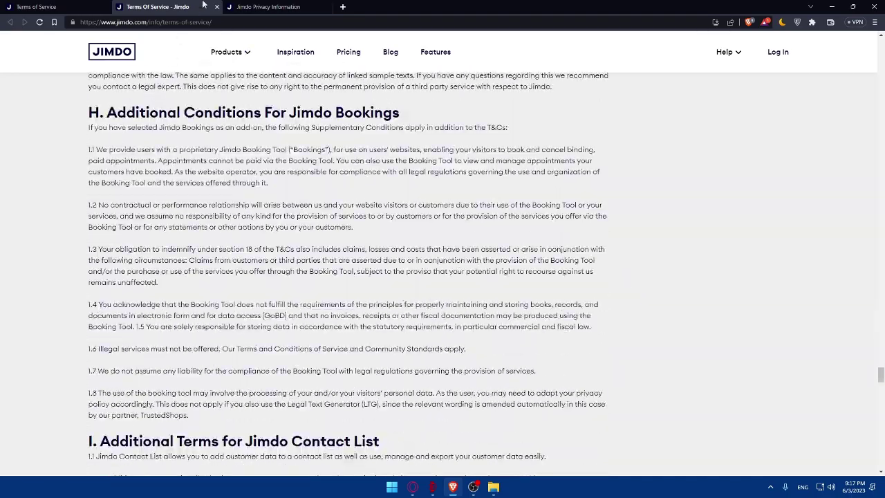
{"action": "left_click", "coordinate": [216, 7]}
{"action": "scroll", "coordinate": [424, 260], "scroll_direction": "down", "scroll_amount": 10}
{"action": "scroll", "coordinate": [424, 260], "scroll_direction": "down", "scroll_amount": 20}
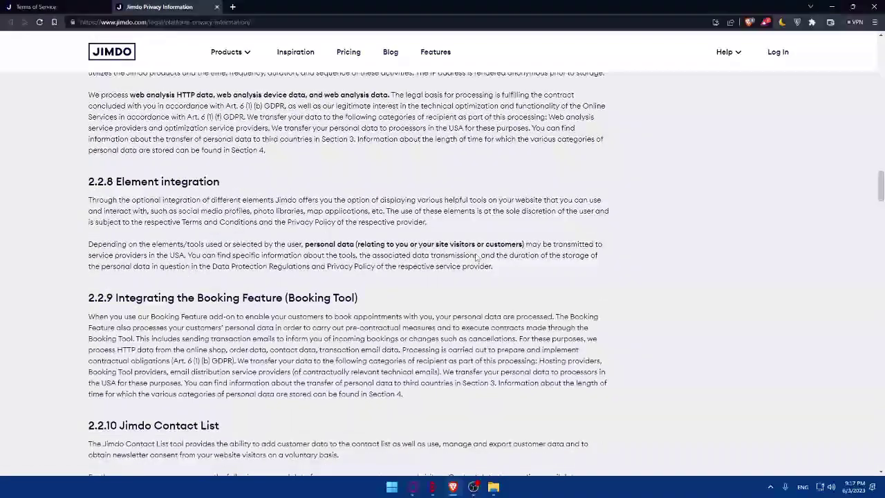
{"action": "scroll", "coordinate": [229, 73], "scroll_direction": "down", "scroll_amount": 10}
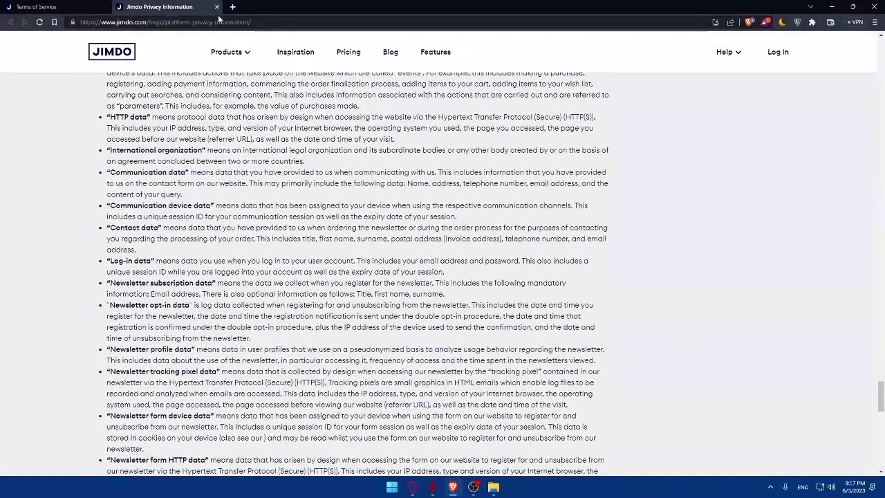
{"action": "key", "text": "ctrl+w"}
- Accept the Terms of Service and select the Google account for sign-up
{"action": "left_click", "coordinate": [409, 309]}
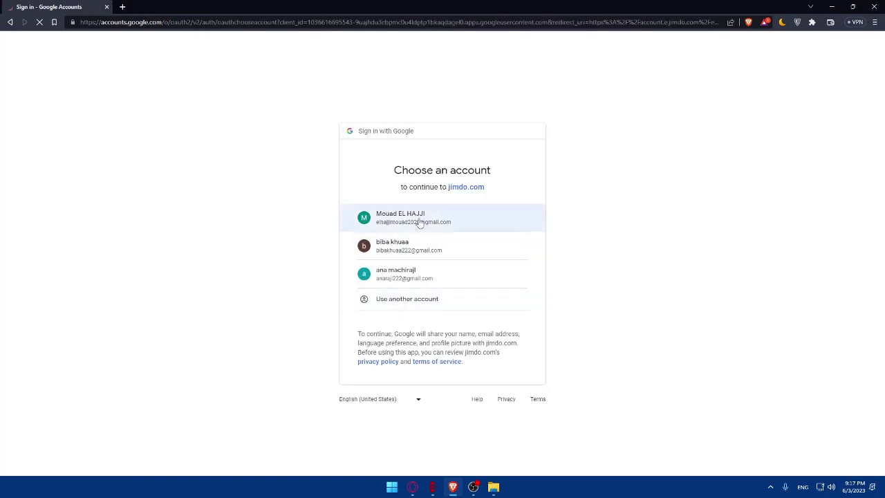
{"action": "left_click", "coordinate": [419, 246]}
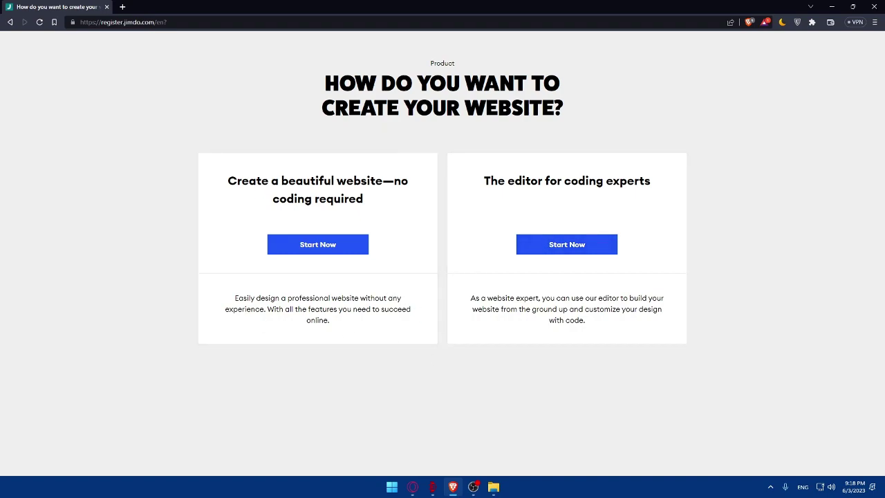
- Start the no-coding builder and answer 'A single individual' as the site's audience
{"action": "left_click", "coordinate": [318, 246]}
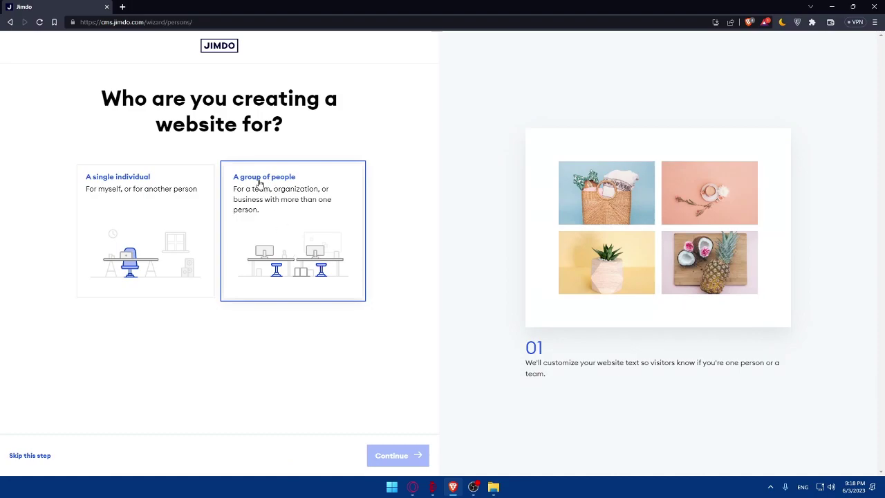
{"action": "left_click", "coordinate": [139, 223]}
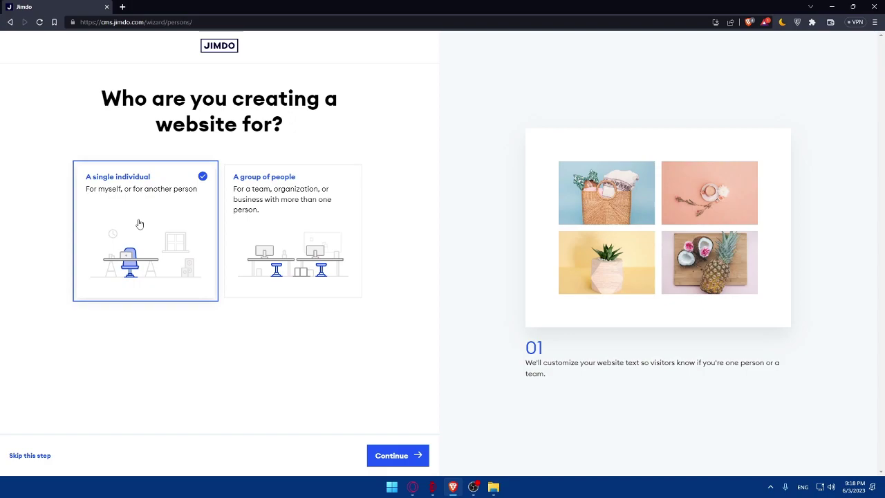
{"action": "left_click", "coordinate": [279, 236]}
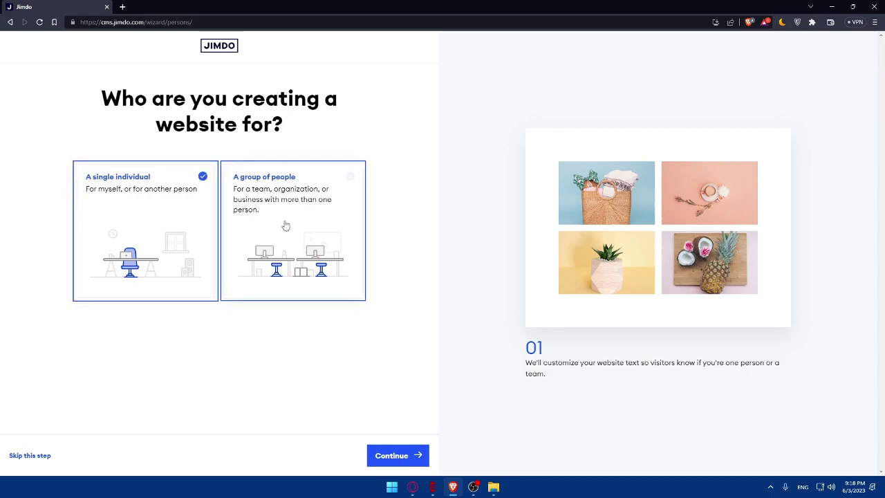
{"action": "left_click", "coordinate": [283, 226]}
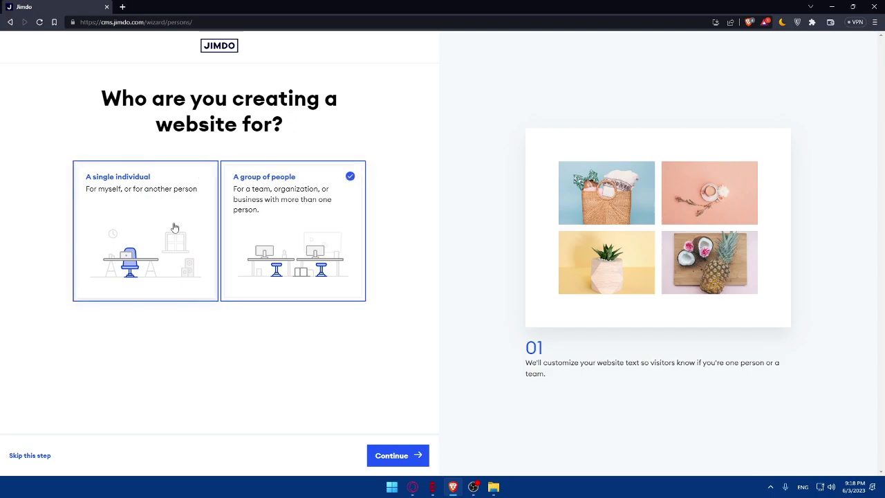
{"action": "left_click", "coordinate": [183, 228]}
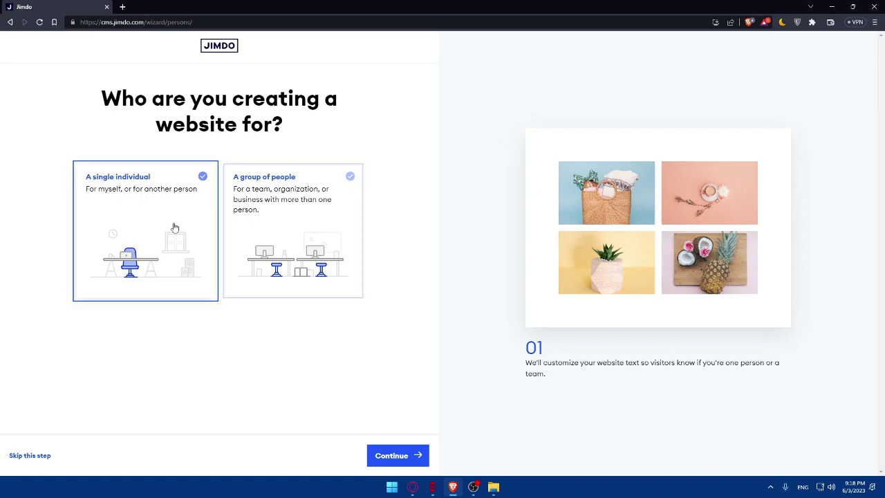
- Set the website purpose slider to 'A project or hobby' and continue
{"action": "left_click", "coordinate": [390, 455]}
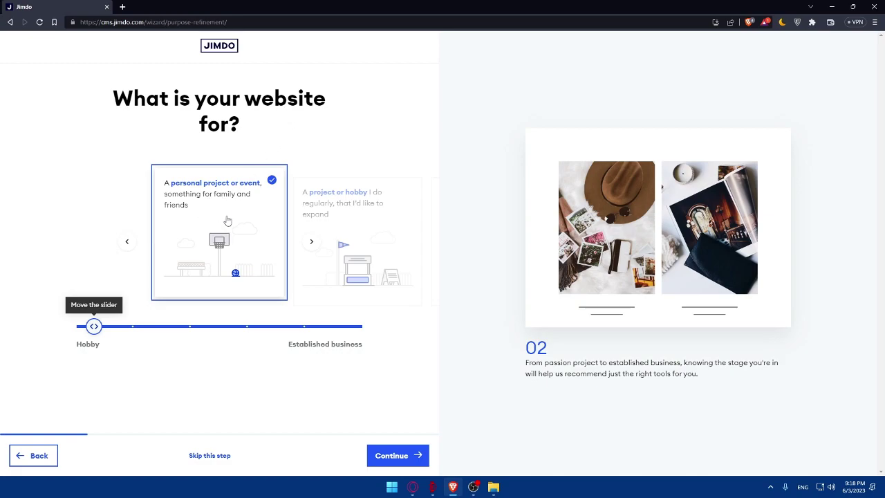
{"action": "left_click", "coordinate": [311, 242]}
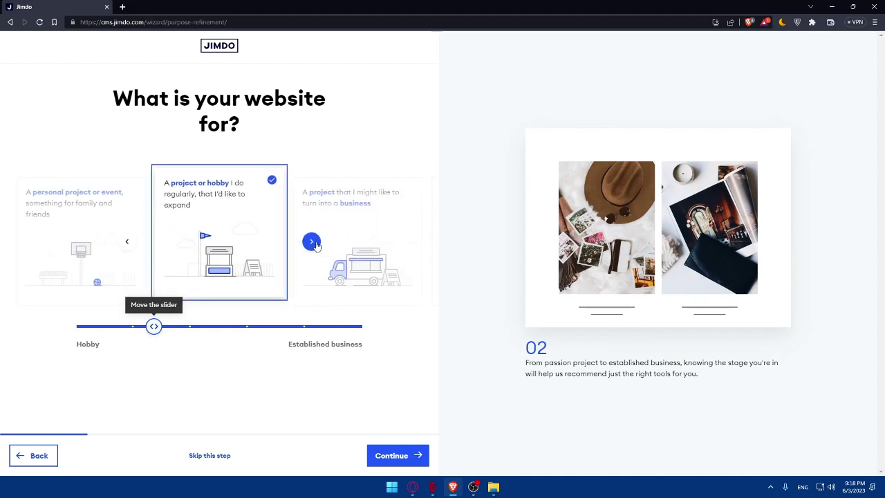
{"action": "left_click", "coordinate": [313, 242]}
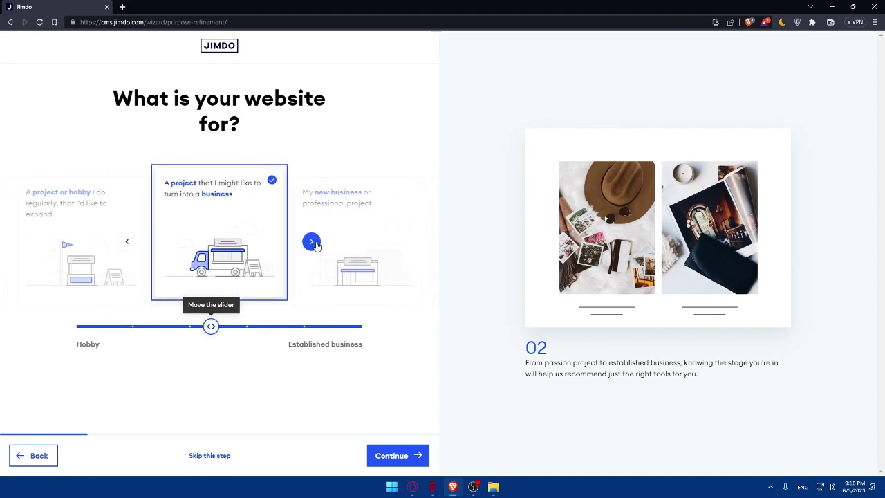
{"action": "left_click", "coordinate": [312, 242]}
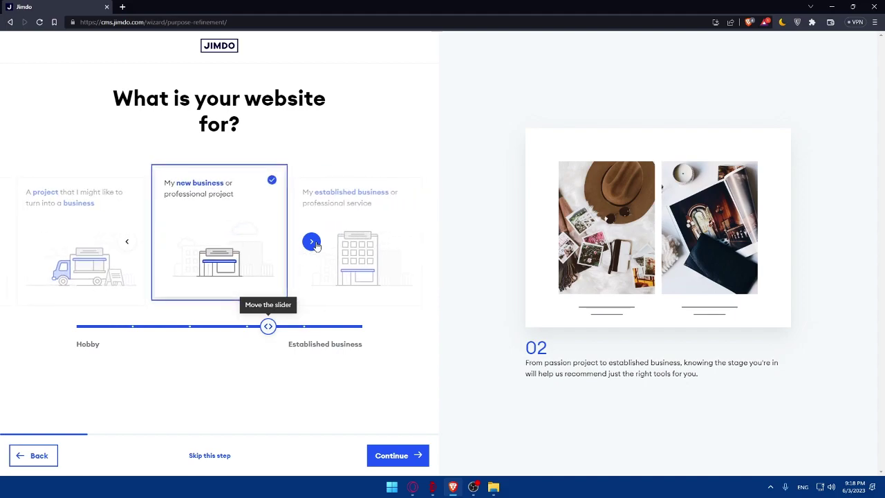
{"action": "left_click", "coordinate": [312, 242]}
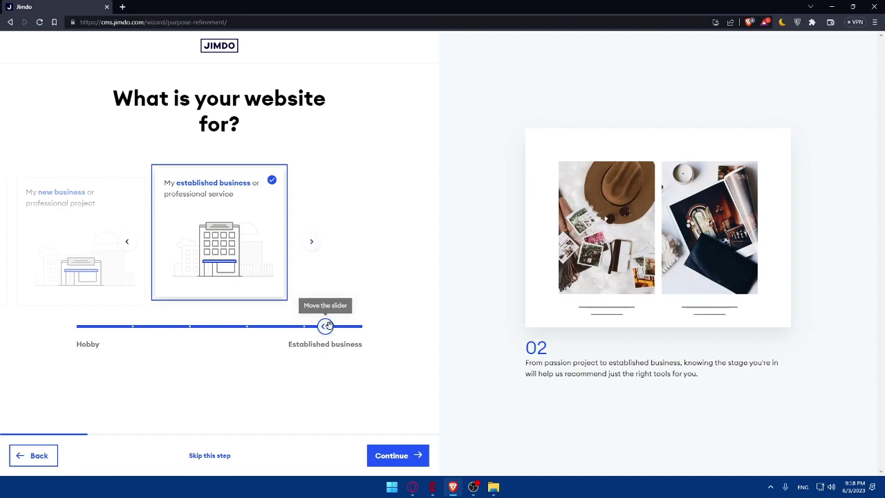
{"action": "left_click_drag", "start_coordinate": [325, 327], "coordinate": [134, 339]}
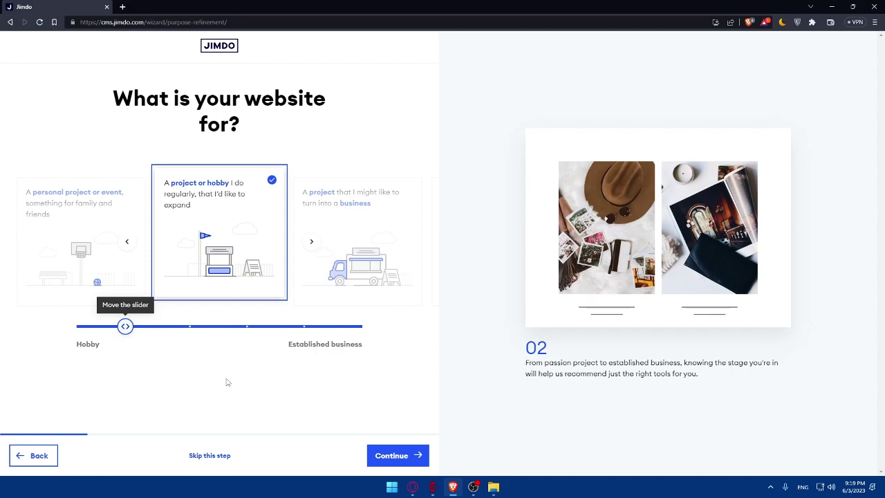
{"action": "left_click", "coordinate": [372, 447]}
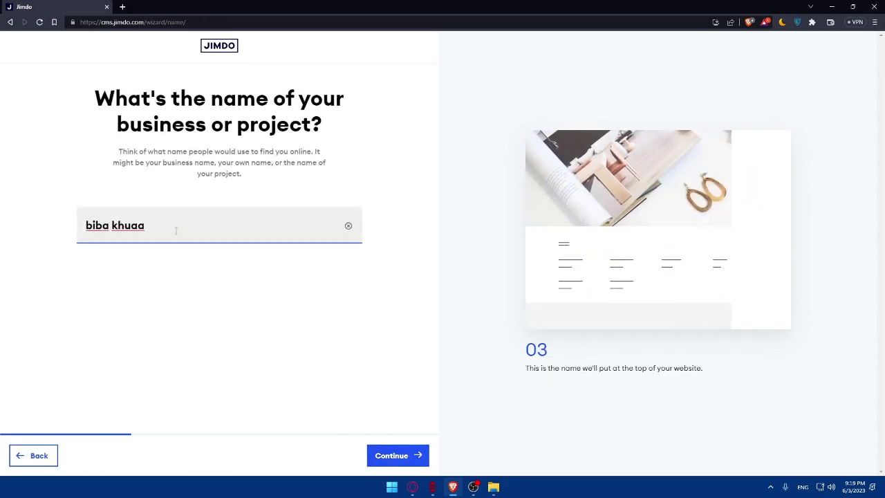
- Replace the prefilled business name with 'Test' and continue
{"action": "left_click_drag", "start_coordinate": [115, 98], "coordinate": [333, 128]}
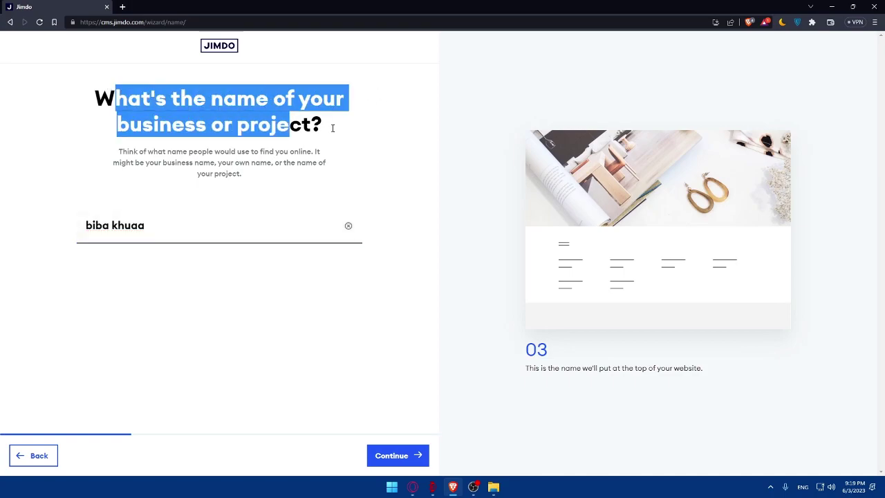
{"action": "left_click", "coordinate": [231, 208]}
{"action": "key", "text": "ctrl+a"}
{"action": "key", "text": "Right"}
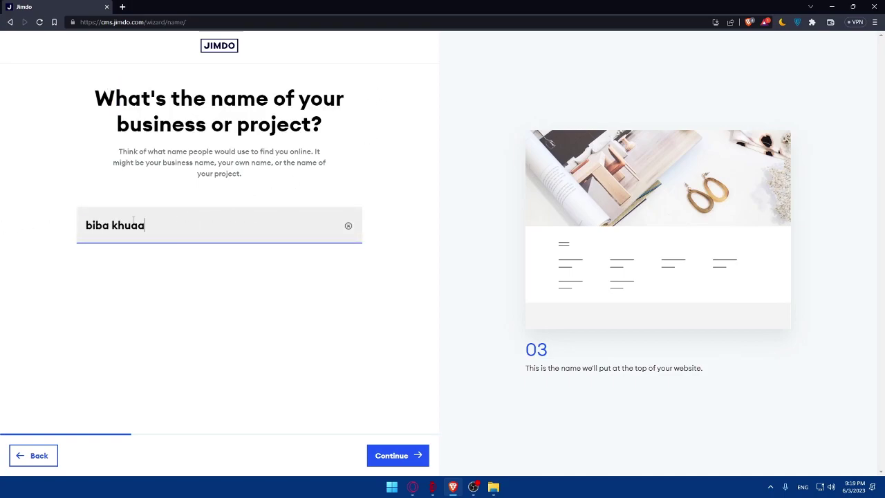
{"action": "left_click_drag", "start_coordinate": [152, 225], "coordinate": [38, 231]}
{"action": "type", "text": "Test"}
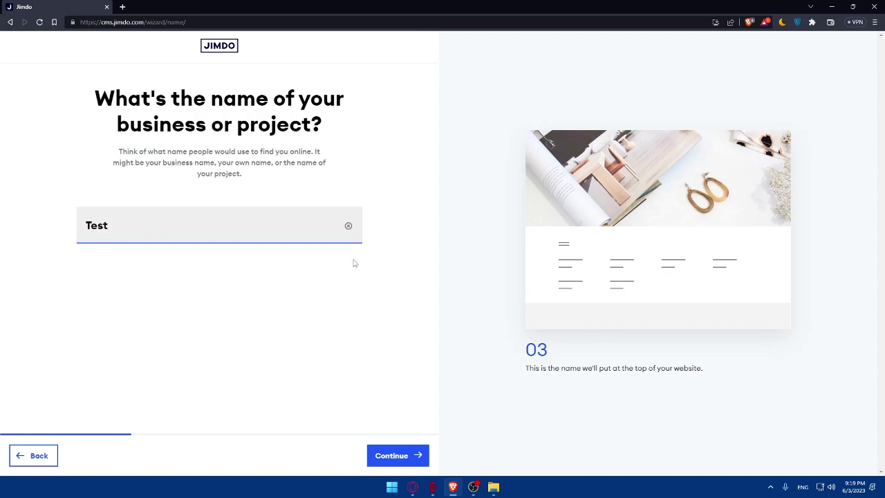
{"action": "left_click_drag", "start_coordinate": [102, 154], "coordinate": [248, 179]}
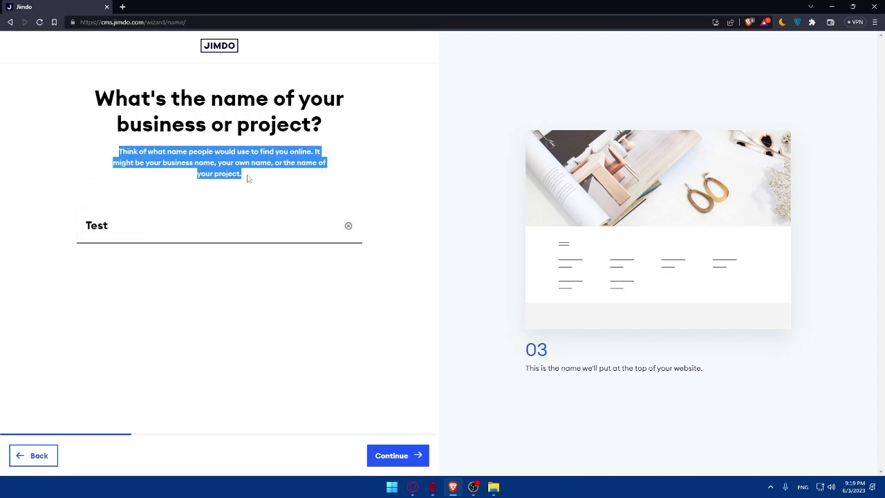
{"action": "left_click_drag", "start_coordinate": [182, 200], "coordinate": [329, 175]}
{"action": "left_click", "coordinate": [400, 455]}
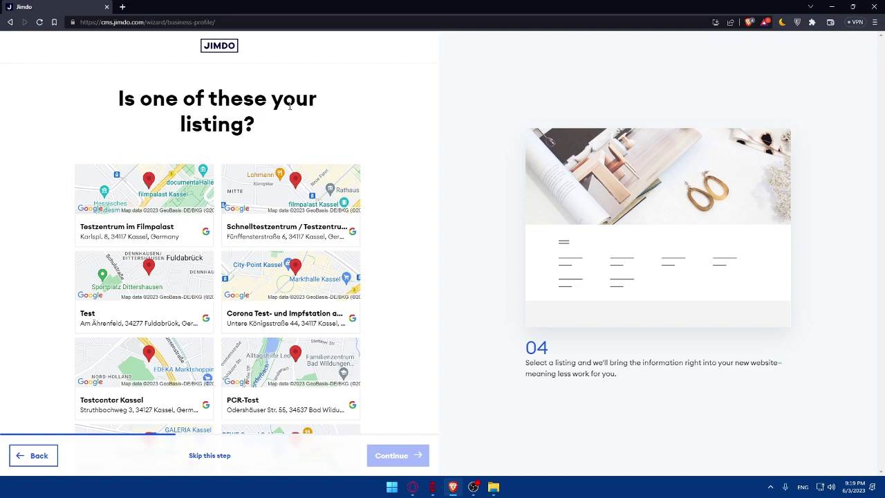
- Scroll through the suggested Google listings like Testzentrum am Bahnhof and Test Unternehmen
{"action": "scroll", "coordinate": [262, 129], "scroll_direction": "down", "scroll_amount": 1}
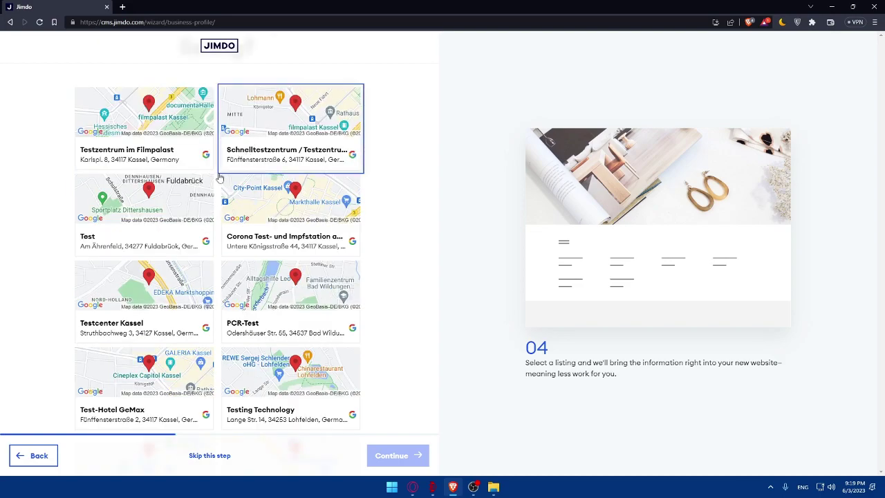
{"action": "scroll", "coordinate": [184, 246], "scroll_direction": "down", "scroll_amount": 3}
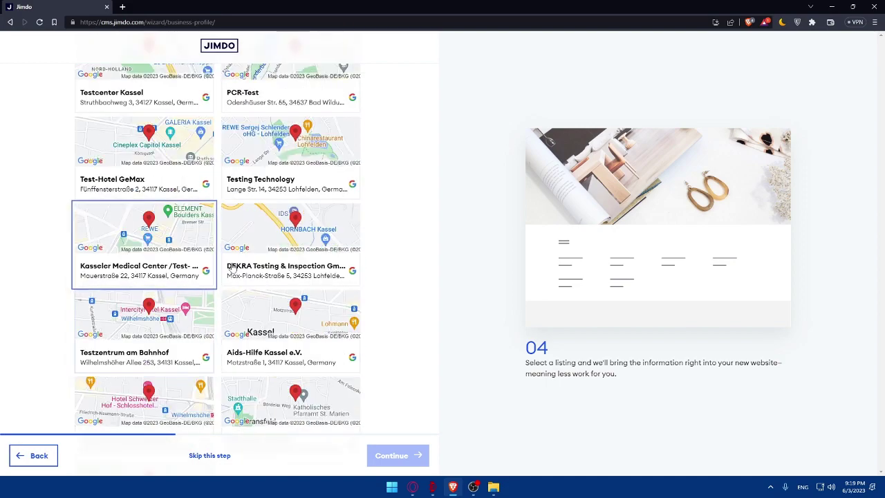
{"action": "scroll", "coordinate": [232, 246], "scroll_direction": "down", "scroll_amount": 3}
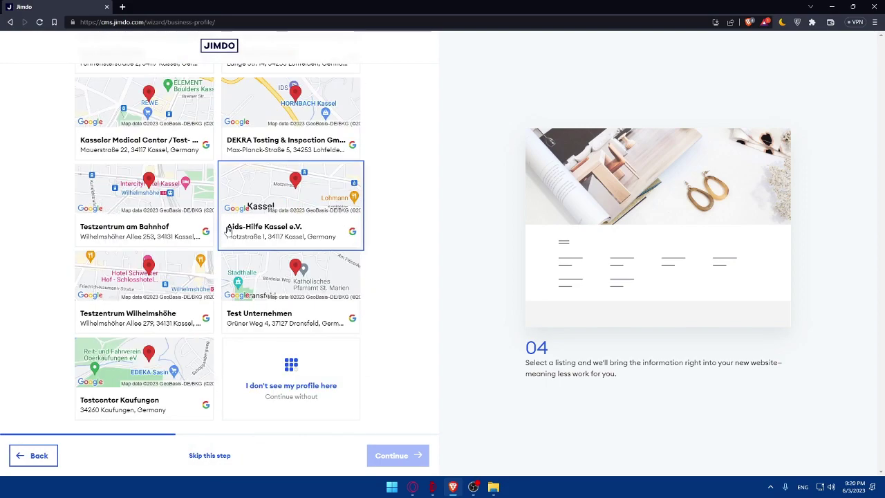
{"action": "scroll", "coordinate": [231, 246], "scroll_direction": "up", "scroll_amount": 7}
{"action": "scroll", "coordinate": [232, 245], "scroll_direction": "down", "scroll_amount": 6}
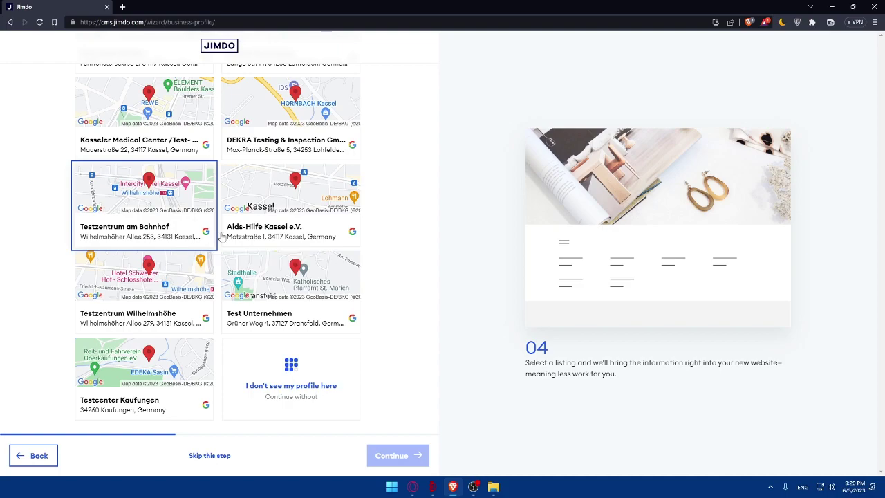
{"action": "scroll", "coordinate": [231, 217], "scroll_direction": "up", "scroll_amount": 6}
{"action": "scroll", "coordinate": [232, 218], "scroll_direction": "down", "scroll_amount": 10}
{"action": "scroll", "coordinate": [233, 311], "scroll_direction": "up", "scroll_amount": 1}
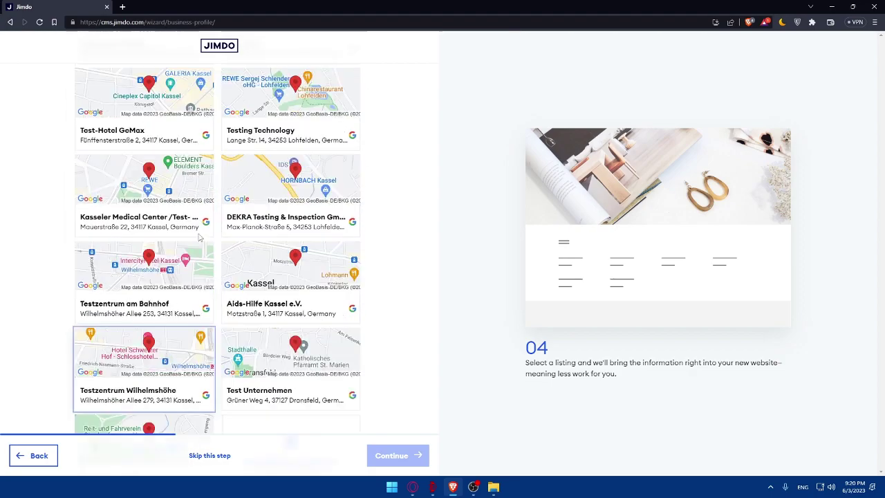
{"action": "scroll", "coordinate": [235, 346], "scroll_direction": "down", "scroll_amount": 1}
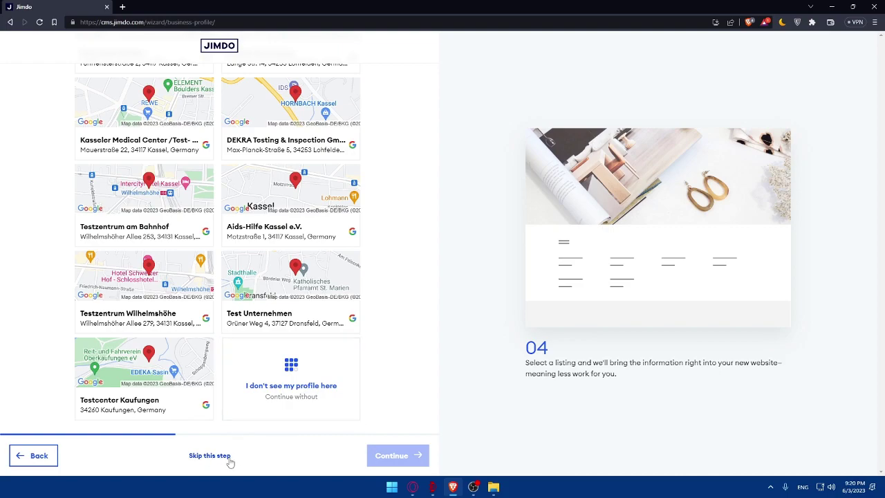
- Skip the business listing and try out several goal tiles, ending with none selected
{"action": "left_click", "coordinate": [291, 384]}
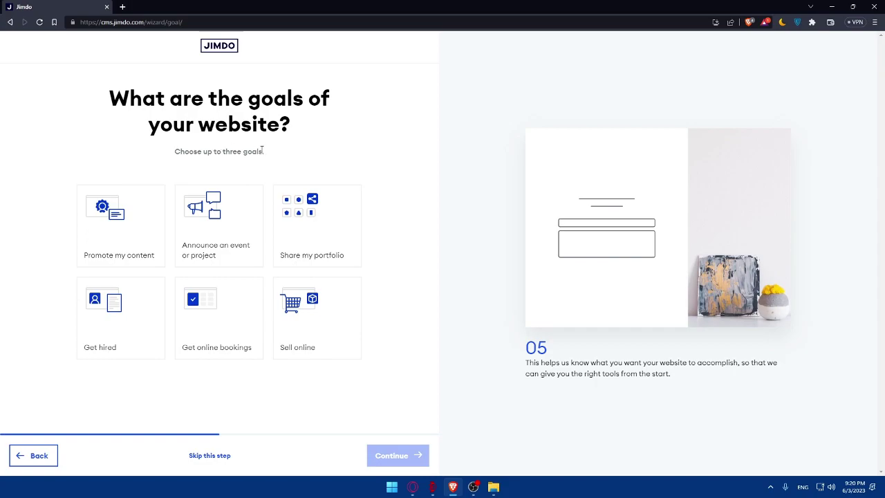
{"action": "left_click", "coordinate": [152, 237]}
{"action": "left_click", "coordinate": [218, 228]}
{"action": "left_click", "coordinate": [311, 218]}
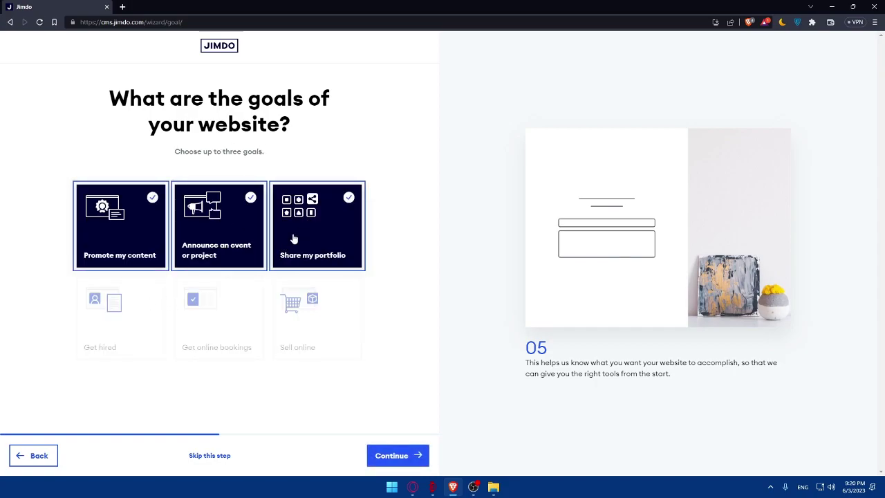
{"action": "left_click", "coordinate": [294, 239]}
{"action": "left_click", "coordinate": [222, 239]}
{"action": "left_click", "coordinate": [149, 242]}
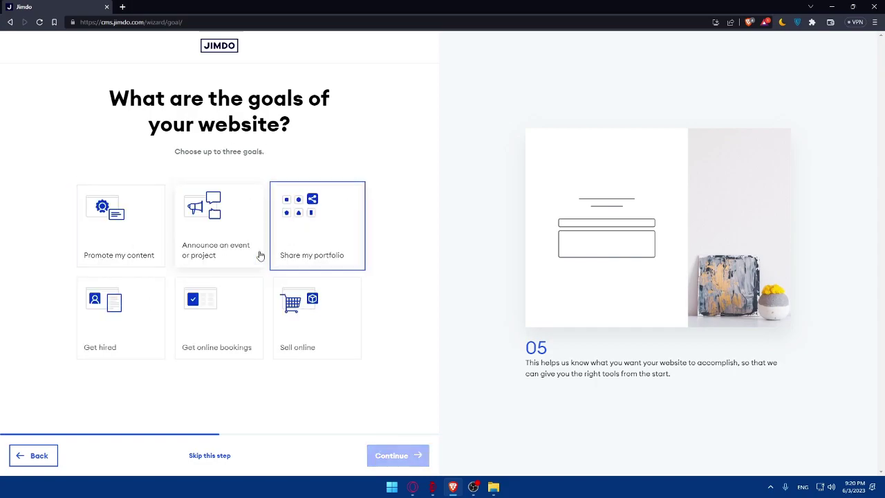
{"action": "left_click", "coordinate": [137, 242]}
{"action": "left_click", "coordinate": [138, 241]}
{"action": "left_click", "coordinate": [217, 228]}
{"action": "left_click", "coordinate": [138, 238]}
{"action": "left_click", "coordinate": [315, 228]}
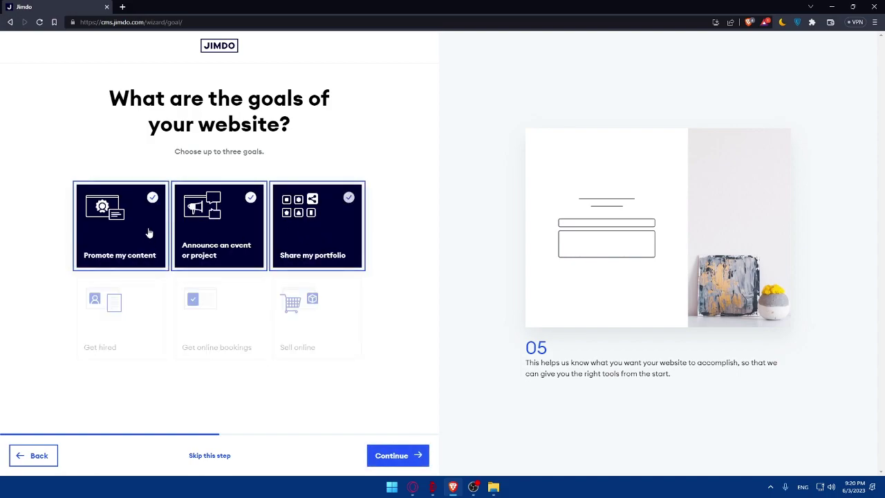
{"action": "left_click", "coordinate": [149, 234]}
{"action": "left_click", "coordinate": [218, 228]}
{"action": "left_click", "coordinate": [293, 229]}
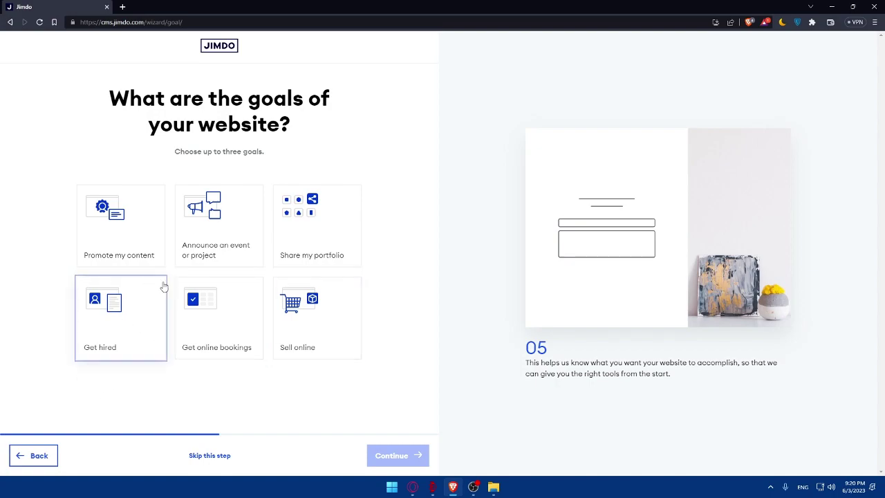
- Choose Promote my content, Sell online and Share my portfolio as the three goals
{"action": "left_click", "coordinate": [128, 259]}
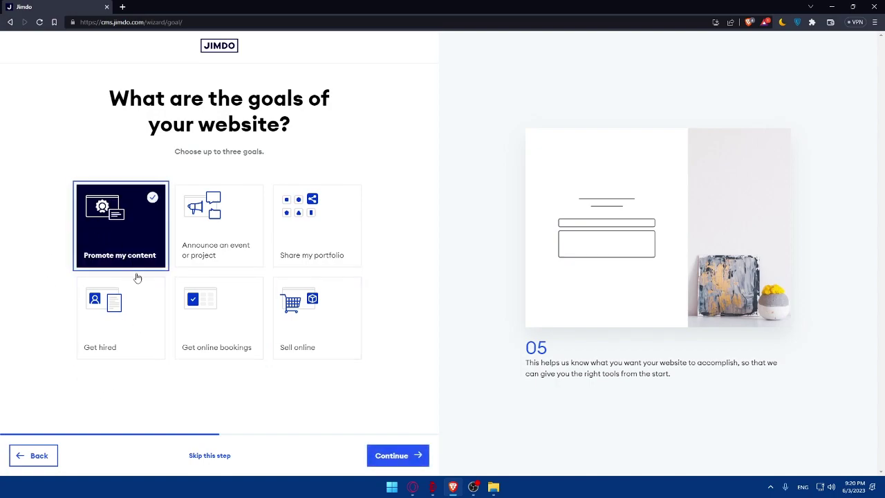
{"action": "left_click", "coordinate": [330, 347]}
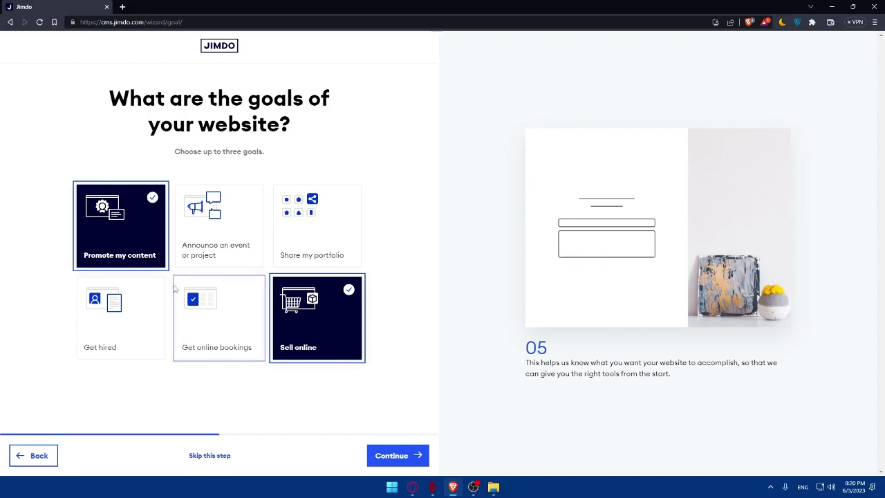
{"action": "left_click", "coordinate": [291, 237]}
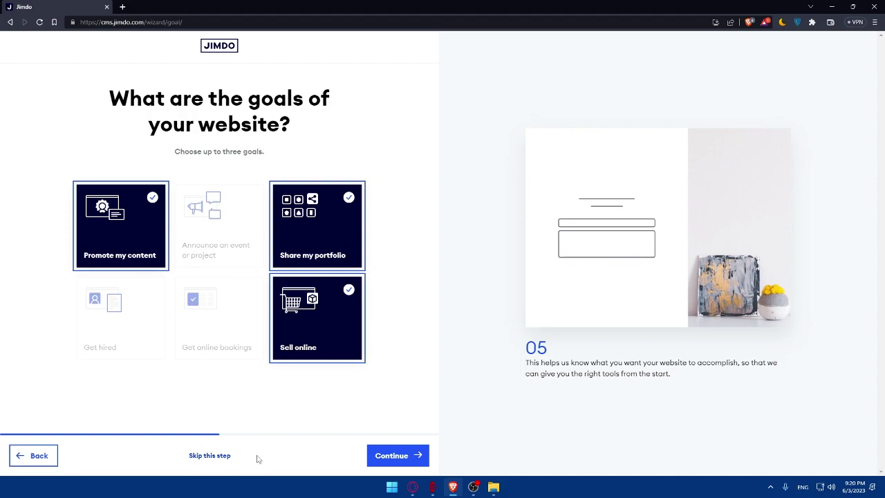
- Answer 'I don't have any products yet', pick International customers for delivery, and continue
{"action": "left_click", "coordinate": [404, 457]}
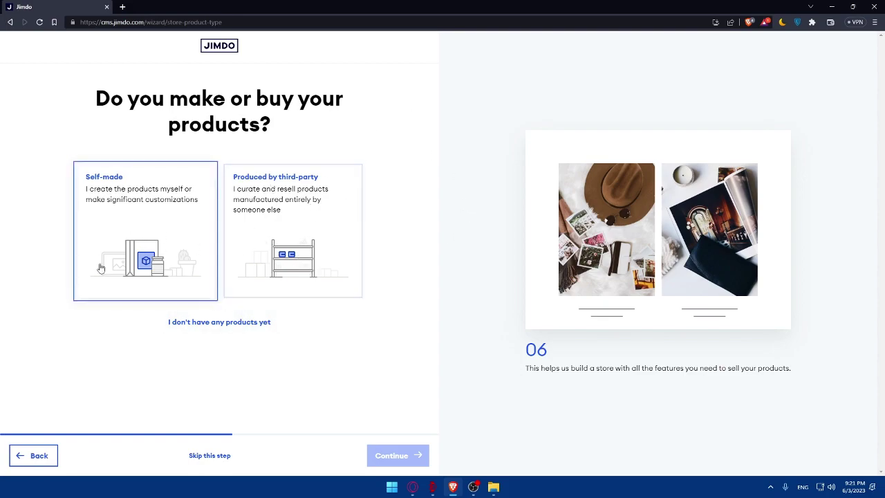
{"action": "left_click", "coordinate": [212, 329]}
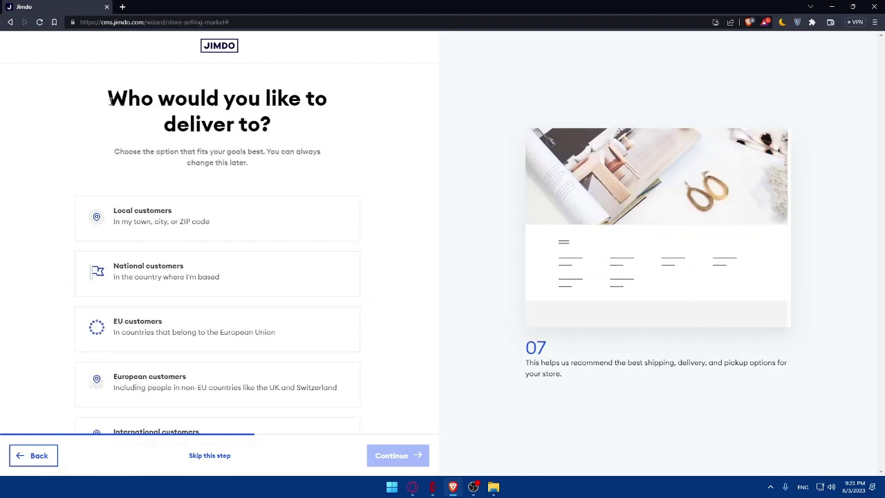
{"action": "scroll", "coordinate": [237, 182], "scroll_direction": "down", "scroll_amount": 1}
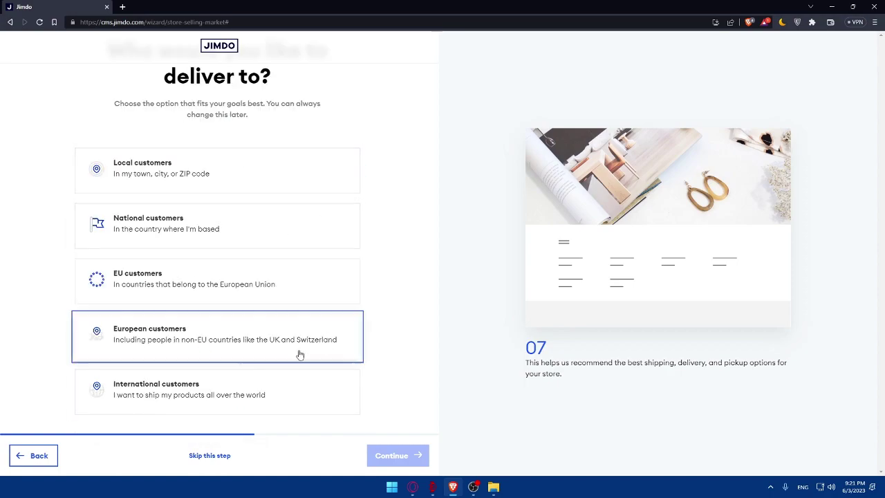
{"action": "left_click", "coordinate": [278, 381]}
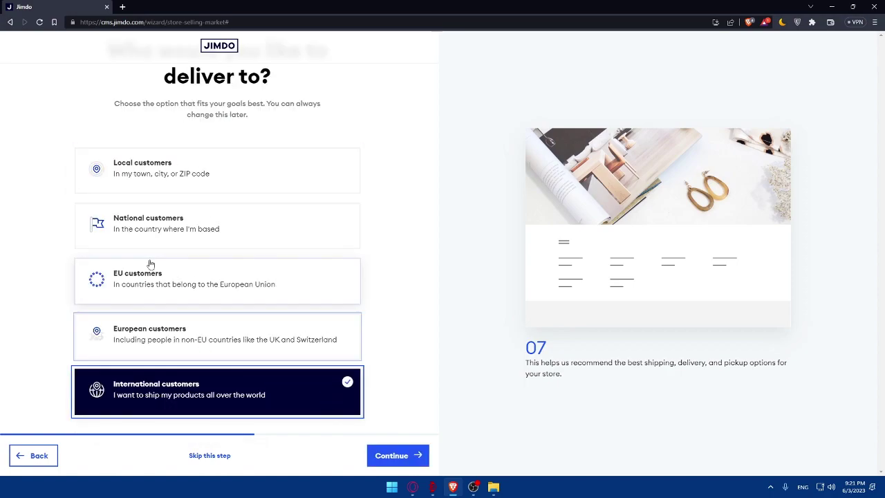
{"action": "left_click", "coordinate": [424, 460]}
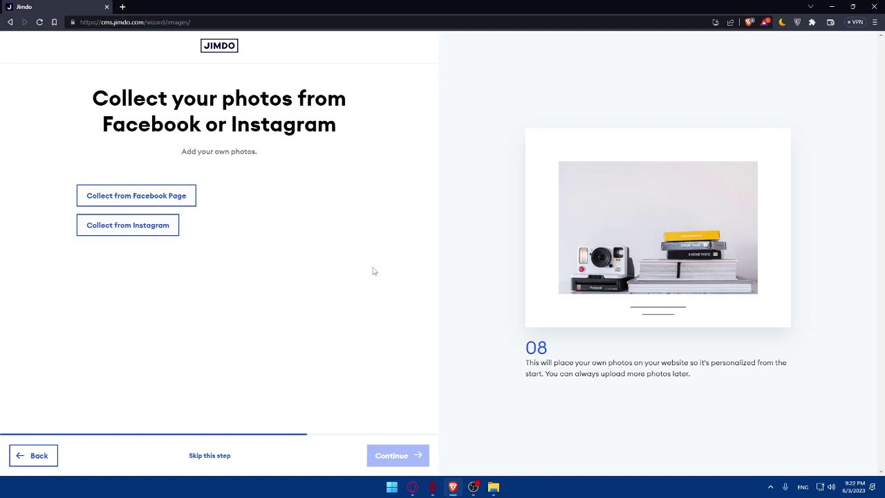
- Skip adding social media photos and choose Video Production as the website topic
{"action": "left_click", "coordinate": [208, 456]}
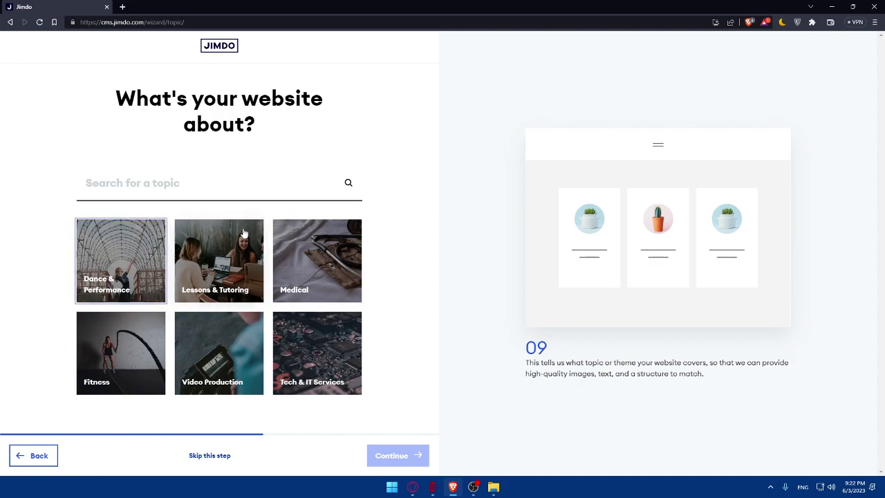
{"action": "left_click", "coordinate": [137, 186]}
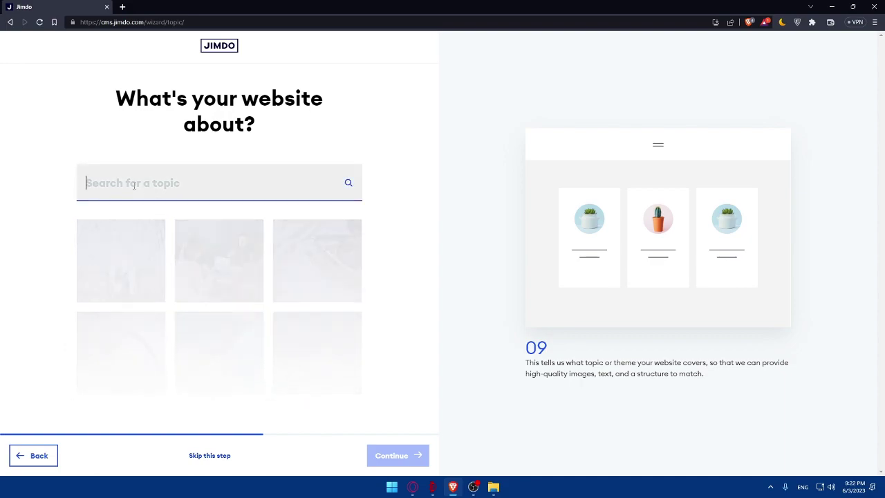
{"action": "left_click_drag", "start_coordinate": [91, 149], "coordinate": [61, 135]}
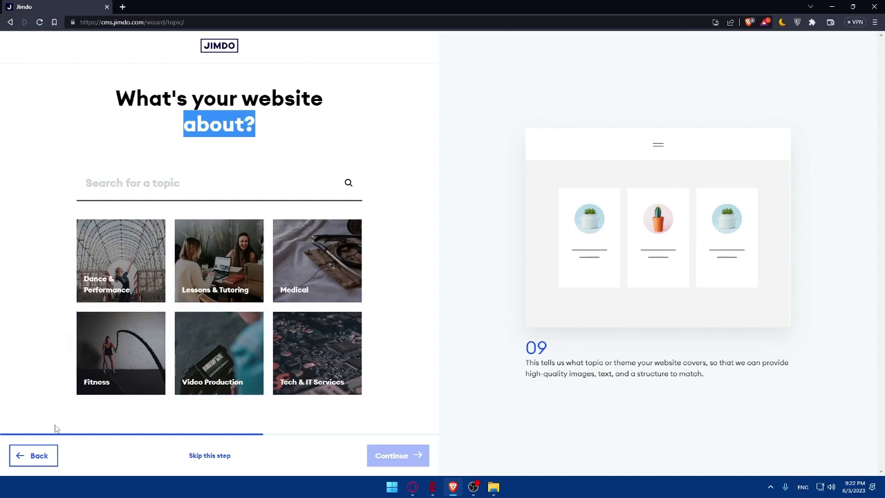
{"action": "left_click", "coordinate": [228, 373]}
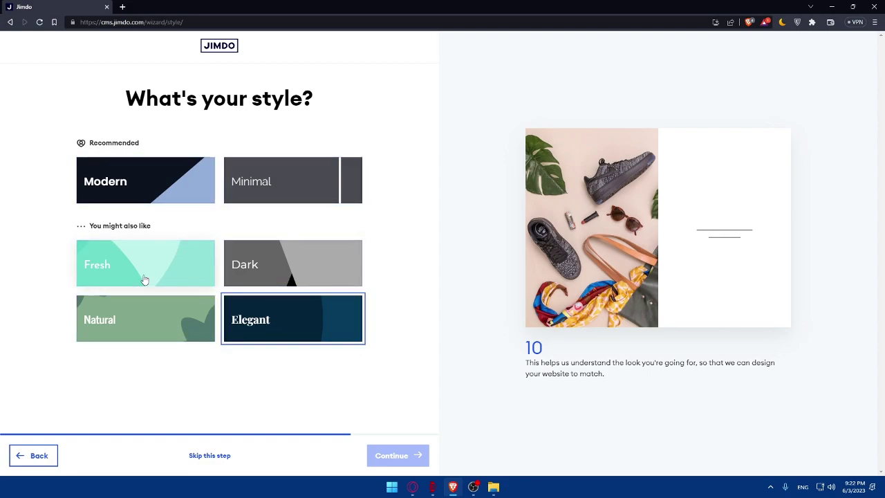
- Choose the Modern style, the first blue palette, and the dark camera template
{"action": "left_click", "coordinate": [170, 185]}
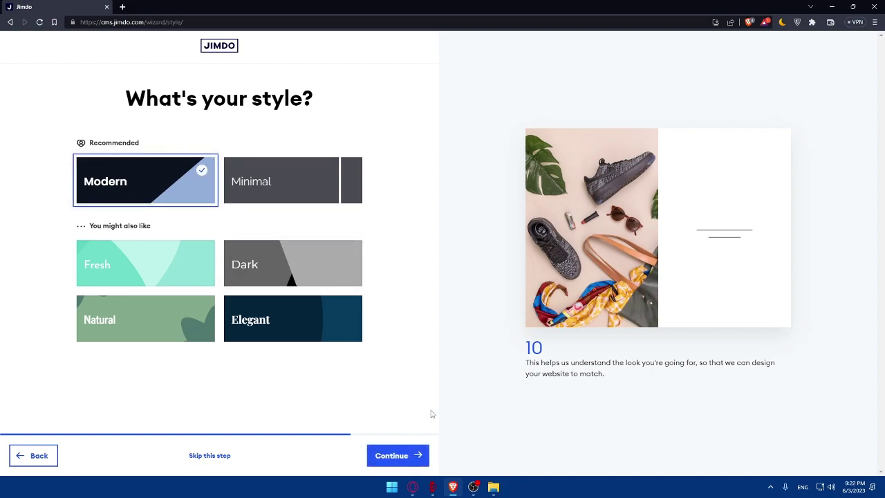
{"action": "left_click", "coordinate": [417, 454]}
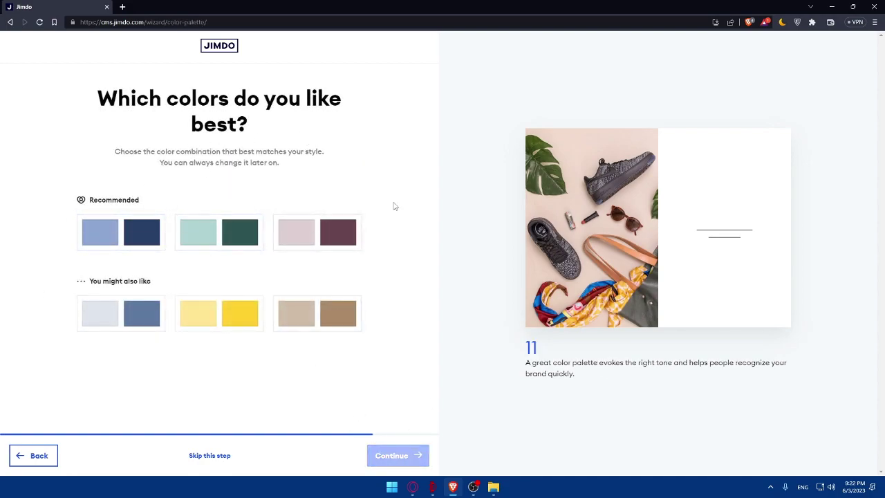
{"action": "left_click", "coordinate": [148, 236]}
{"action": "left_click", "coordinate": [401, 456]}
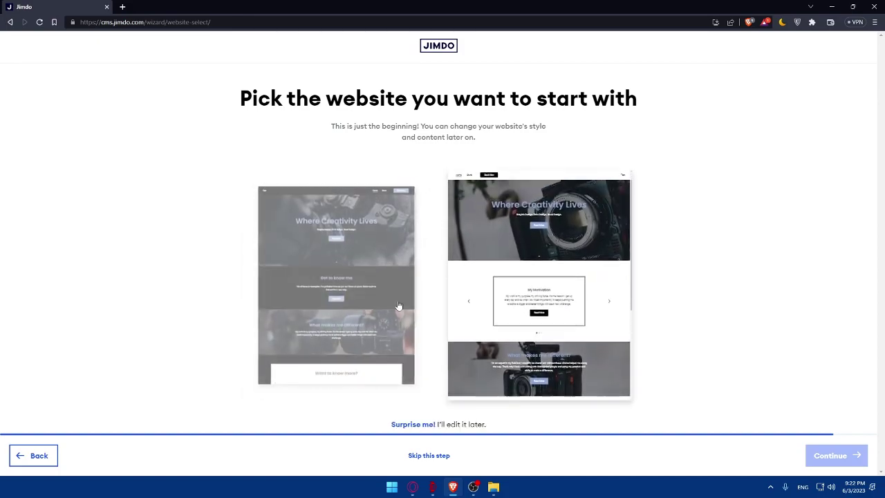
{"action": "left_click", "coordinate": [368, 237]}
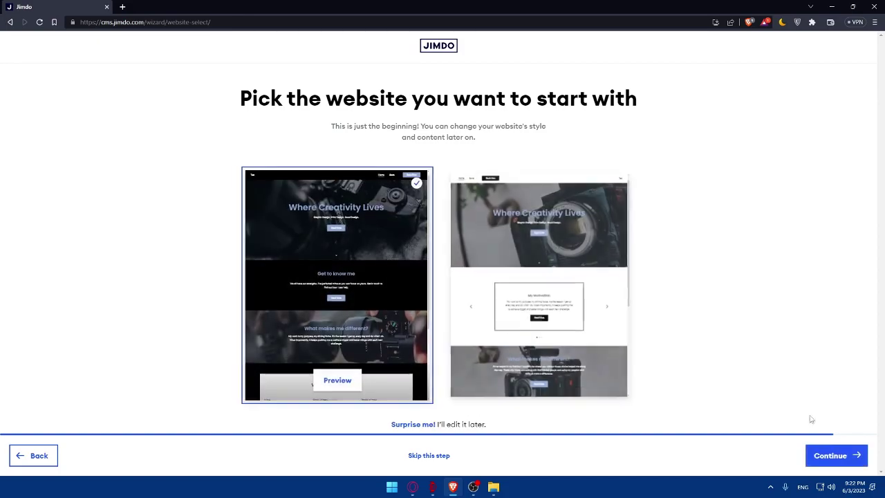
{"action": "left_click", "coordinate": [830, 453]}
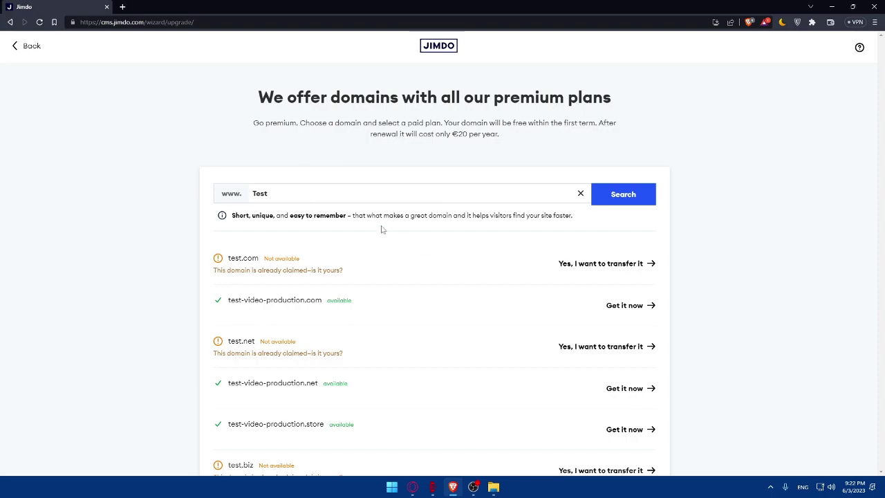
- Decline a paid domain and create the free website at test.jimdosite.com to start editing
{"action": "scroll", "coordinate": [405, 196], "scroll_direction": "down", "scroll_amount": 8}
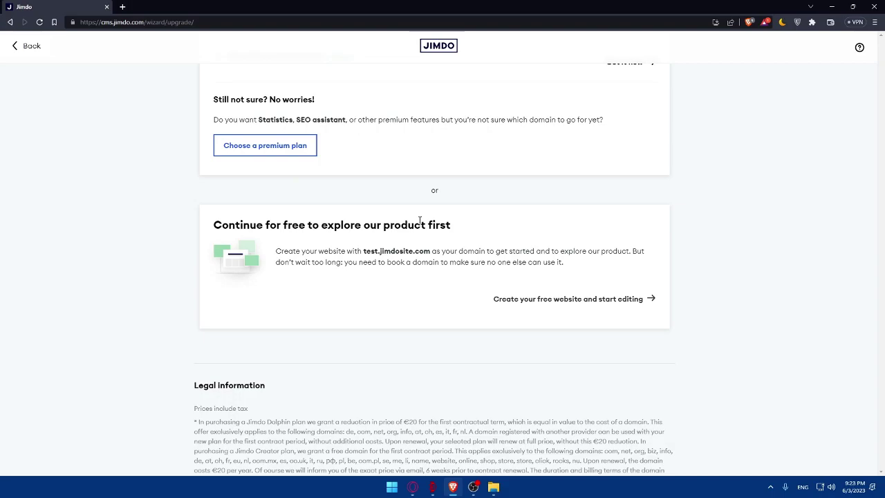
{"action": "scroll", "coordinate": [172, 277], "scroll_direction": "up", "scroll_amount": 12}
{"action": "scroll", "coordinate": [324, 303], "scroll_direction": "down", "scroll_amount": 10}
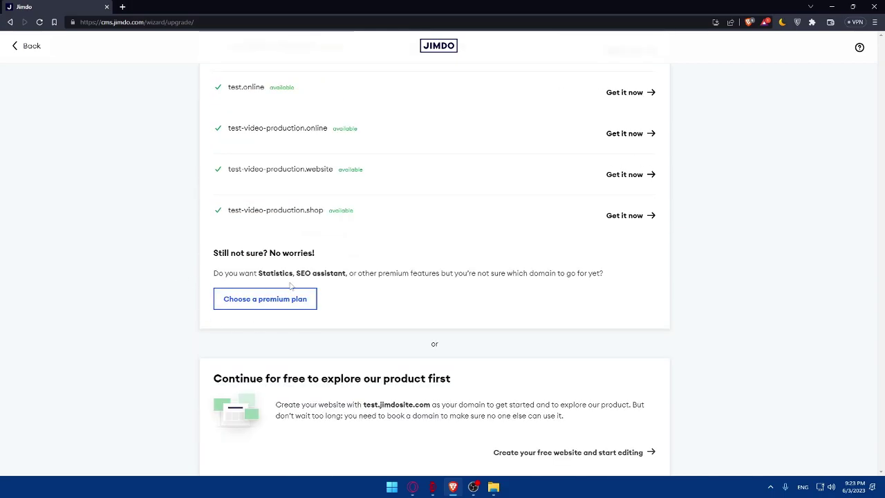
{"action": "scroll", "coordinate": [339, 345], "scroll_direction": "down", "scroll_amount": 4}
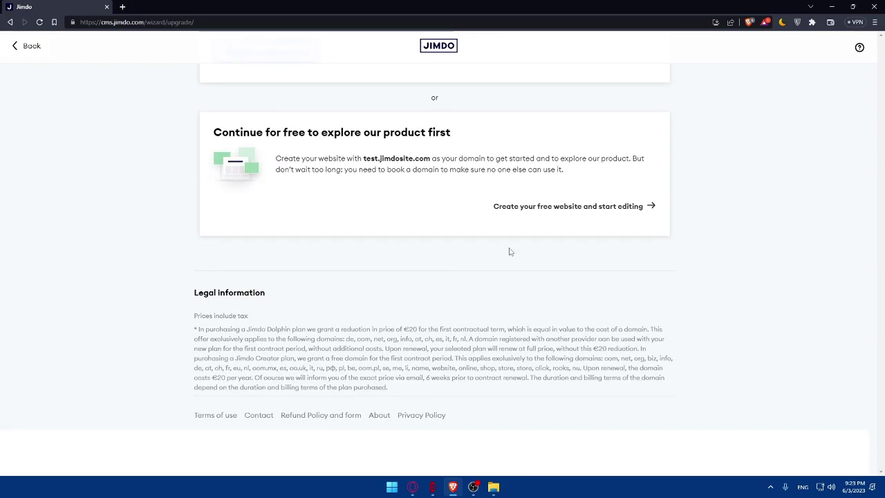
{"action": "scroll", "coordinate": [454, 207], "scroll_direction": "up", "scroll_amount": 9}
{"action": "scroll", "coordinate": [461, 210], "scroll_direction": "down", "scroll_amount": 7}
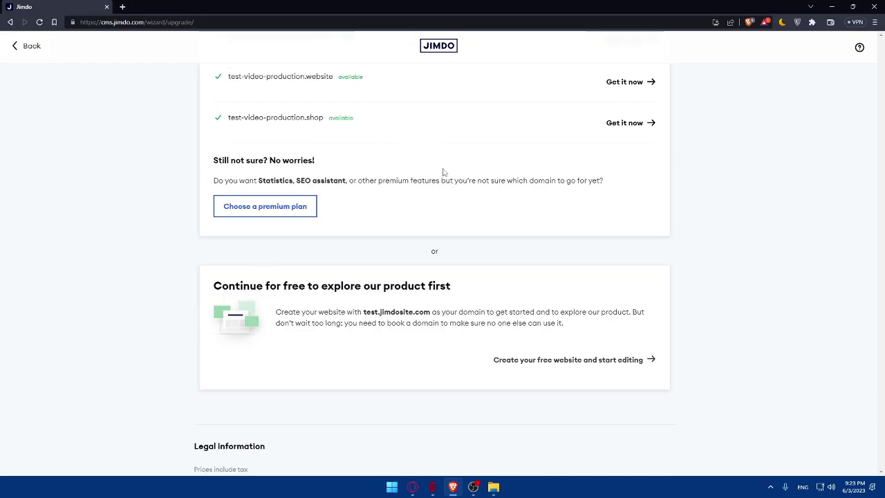
{"action": "scroll", "coordinate": [288, 243], "scroll_direction": "down", "scroll_amount": 3}
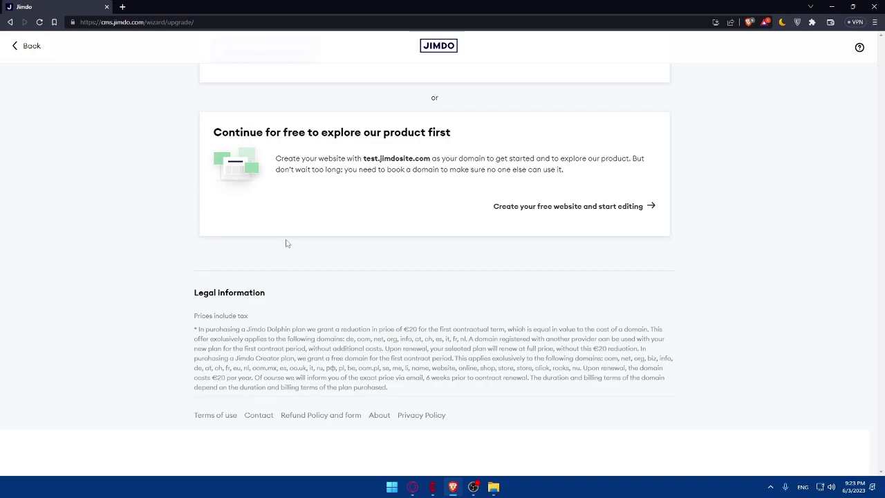
{"action": "left_click", "coordinate": [561, 210]}
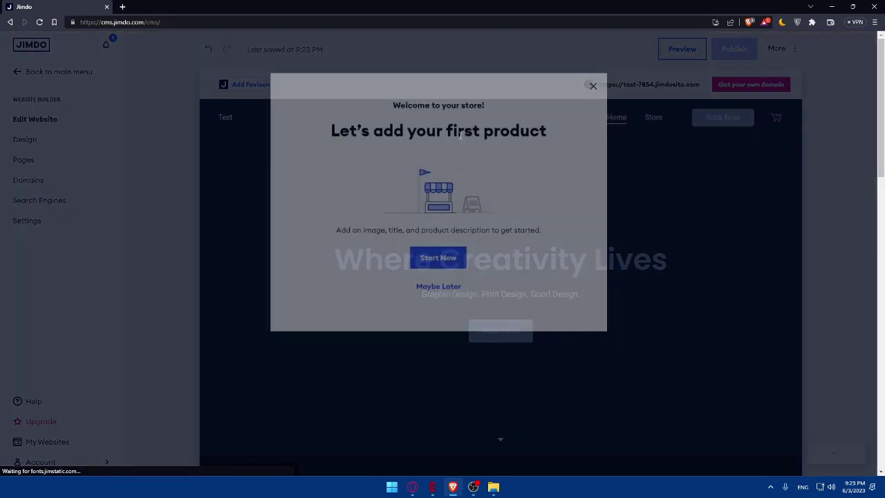
- Close the 'Let's add your first product' prompt and scroll through the camera-themed homepage
{"action": "left_click", "coordinate": [593, 138]}
{"action": "scroll", "coordinate": [505, 256], "scroll_direction": "down", "scroll_amount": 15}
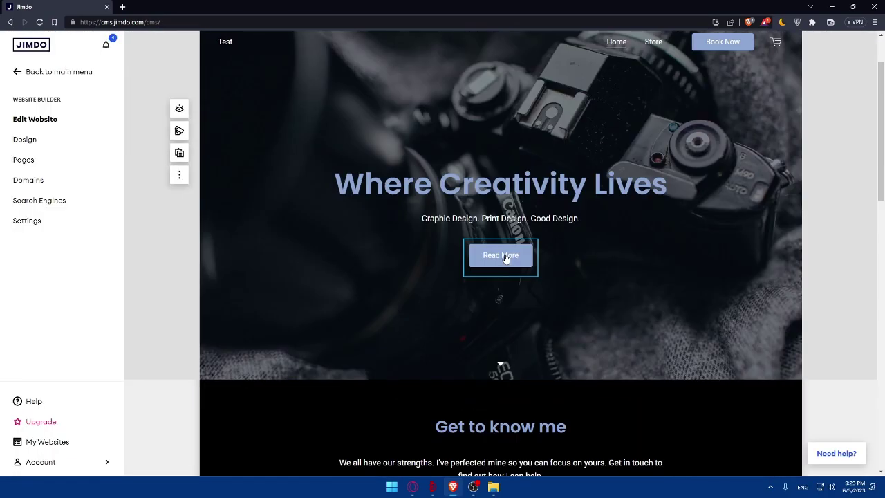
{"action": "scroll", "coordinate": [511, 255], "scroll_direction": "up", "scroll_amount": 10}
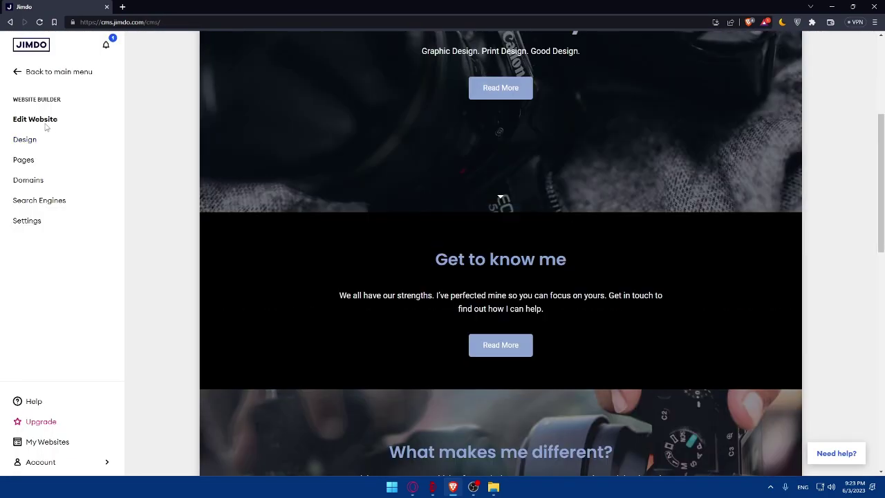
{"action": "scroll", "coordinate": [492, 191], "scroll_direction": "up", "scroll_amount": 5}
{"action": "scroll", "coordinate": [579, 217], "scroll_direction": "down", "scroll_amount": 15}
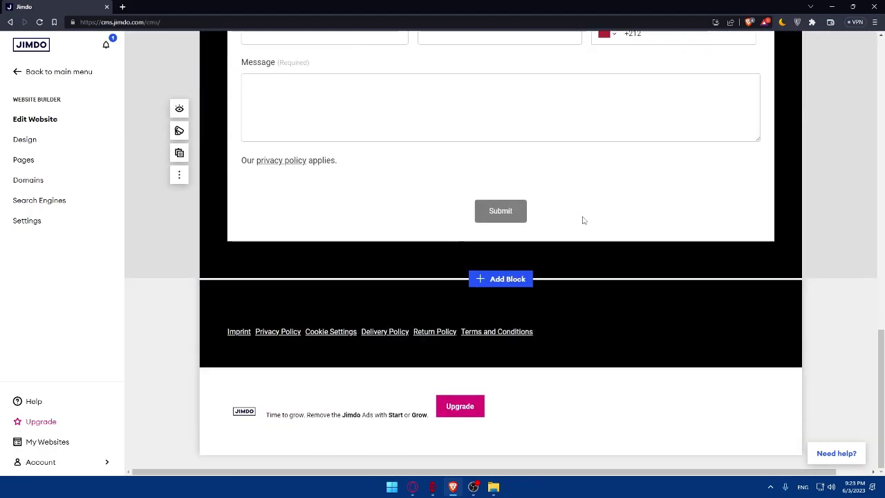
{"action": "scroll", "coordinate": [571, 228], "scroll_direction": "up", "scroll_amount": 10}
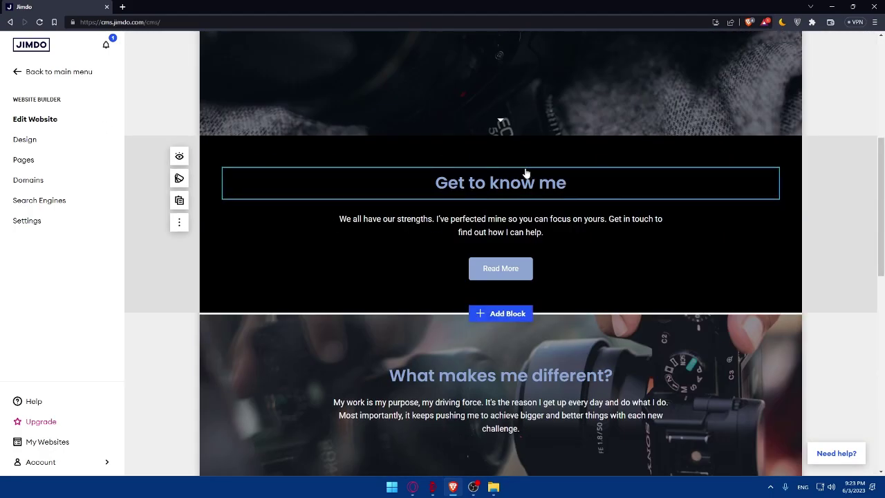